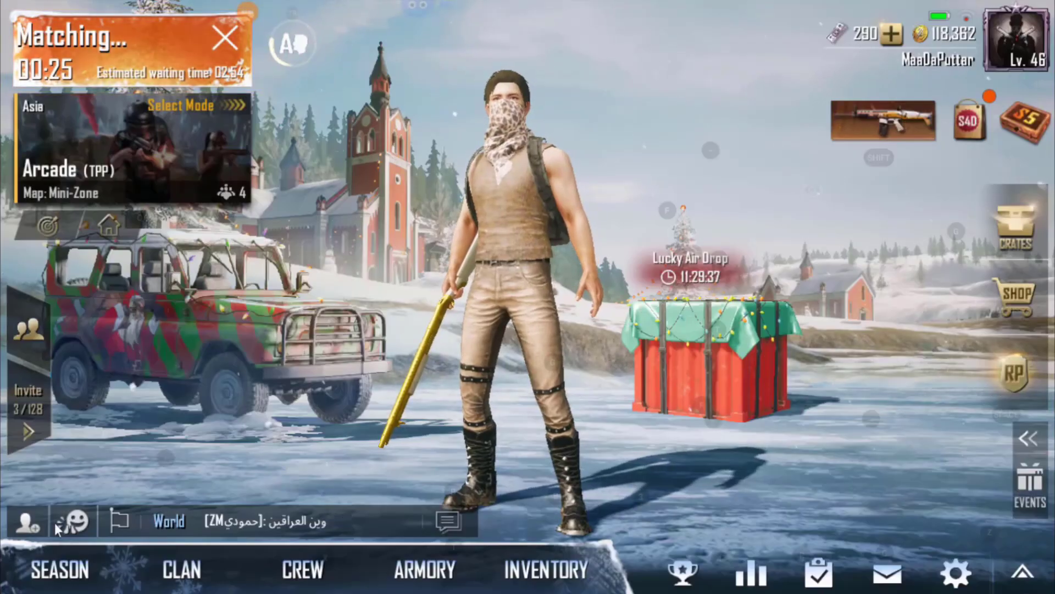
# Open the emote list in the lobby and play the raised-arm emote and the dance emote above it.
pyautogui.click(73, 523)
pyautogui.moveTo(109, 438); pyautogui.dragTo(134, 297)
pyautogui.click(74, 345)
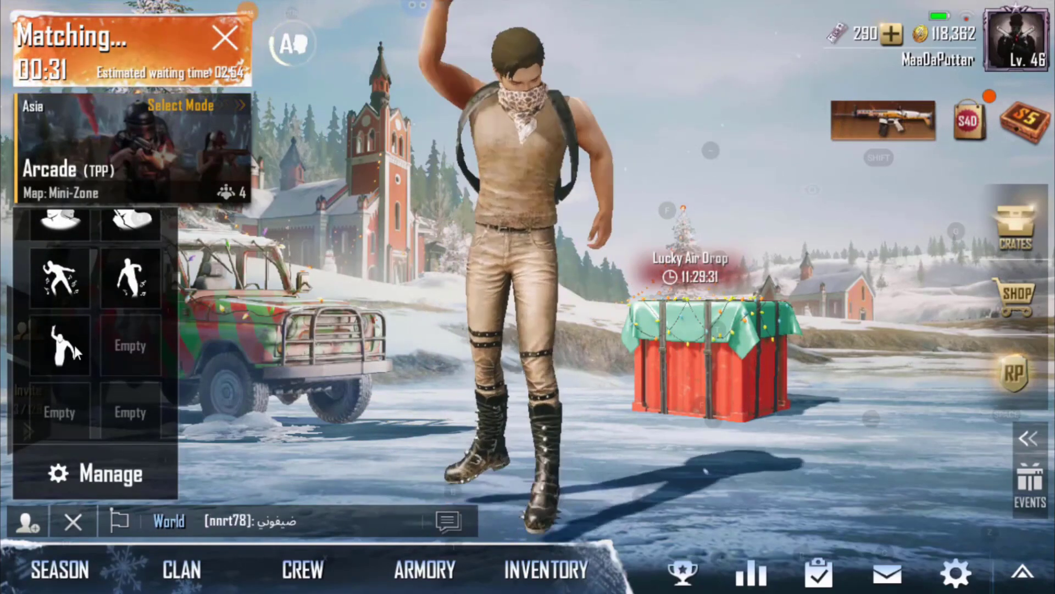
pyautogui.click(59, 284)
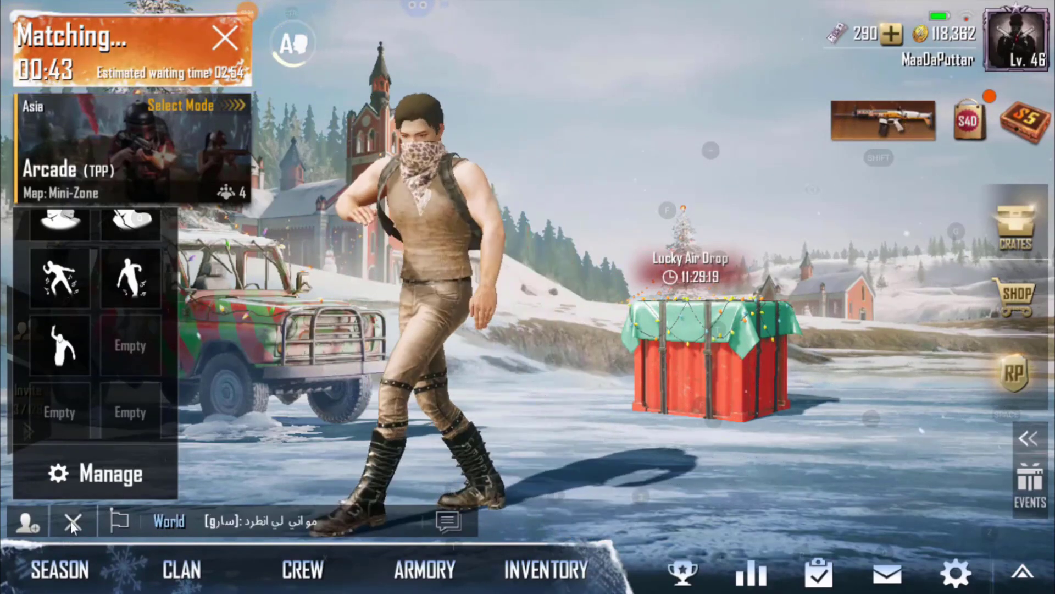
# Play several emotes from the upper rows of the list, finishing with the wave, and close the emote list.
pyautogui.moveTo(94, 298); pyautogui.dragTo(97, 384)
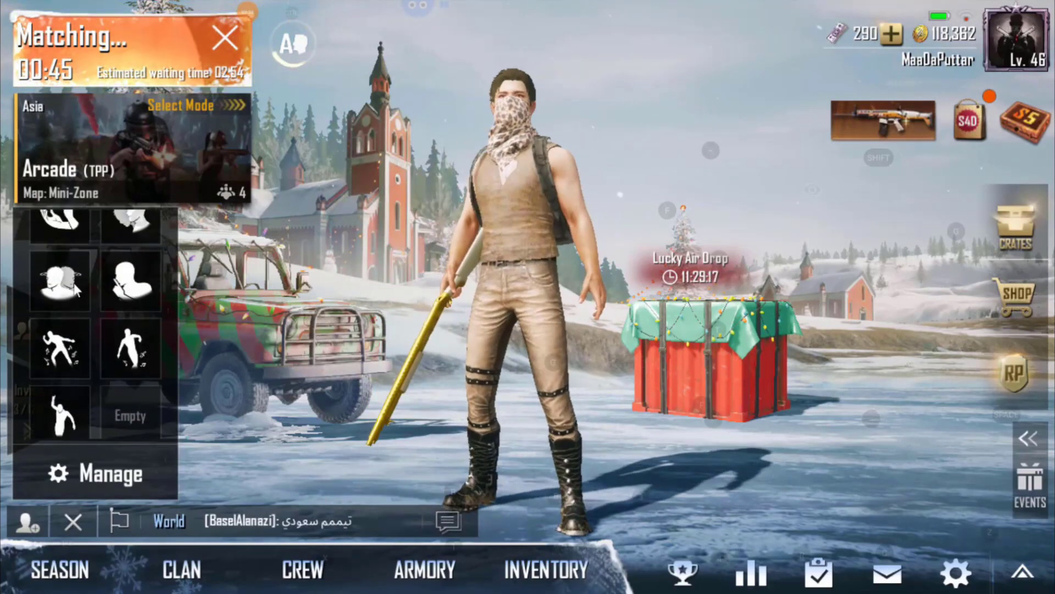
pyautogui.click(127, 283)
pyautogui.moveTo(125, 300); pyautogui.dragTo(128, 325)
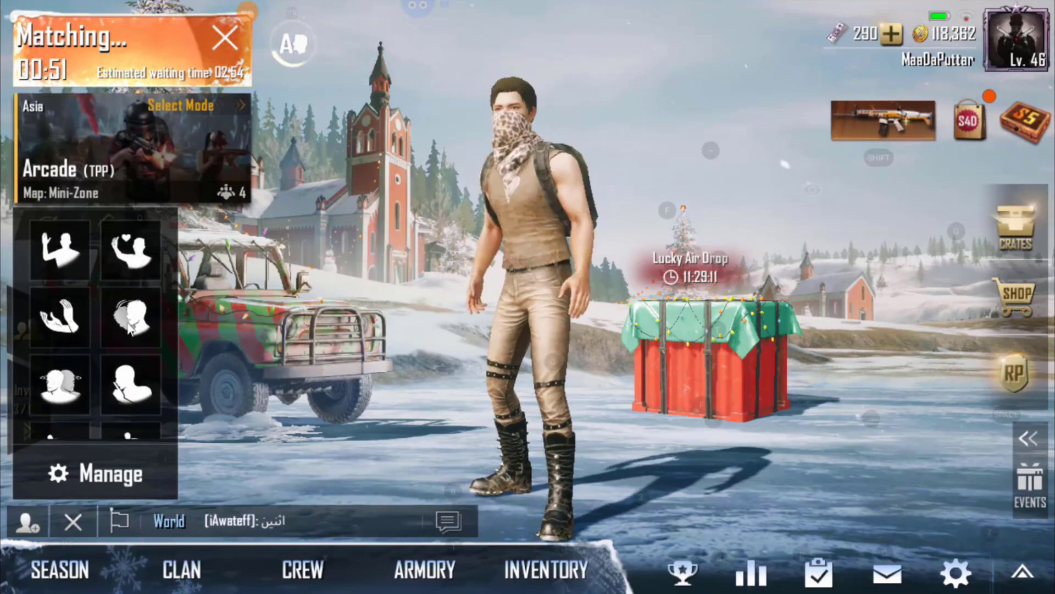
pyautogui.click(60, 316)
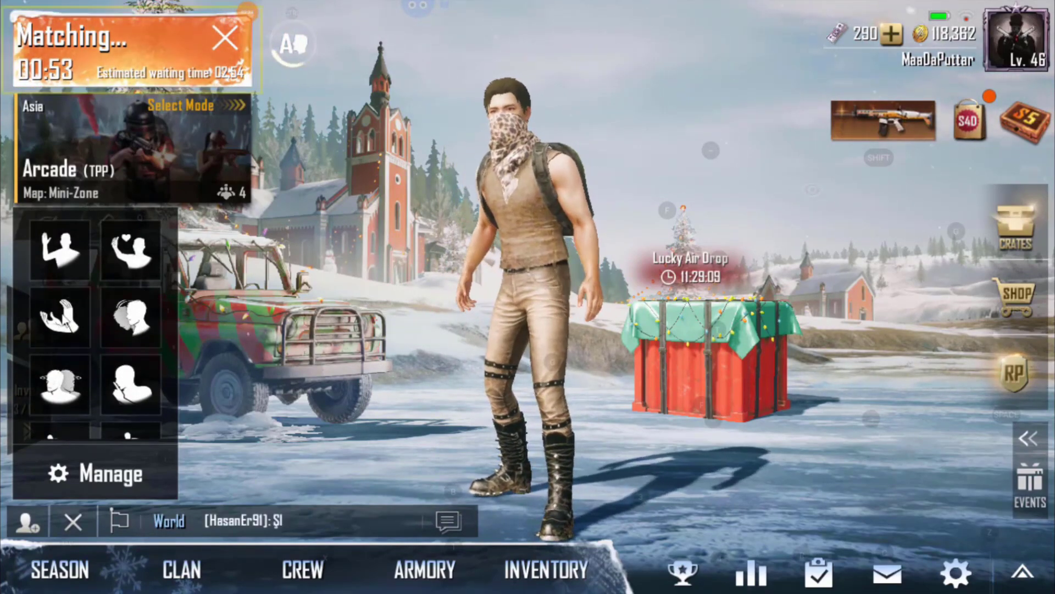
pyautogui.click(134, 257)
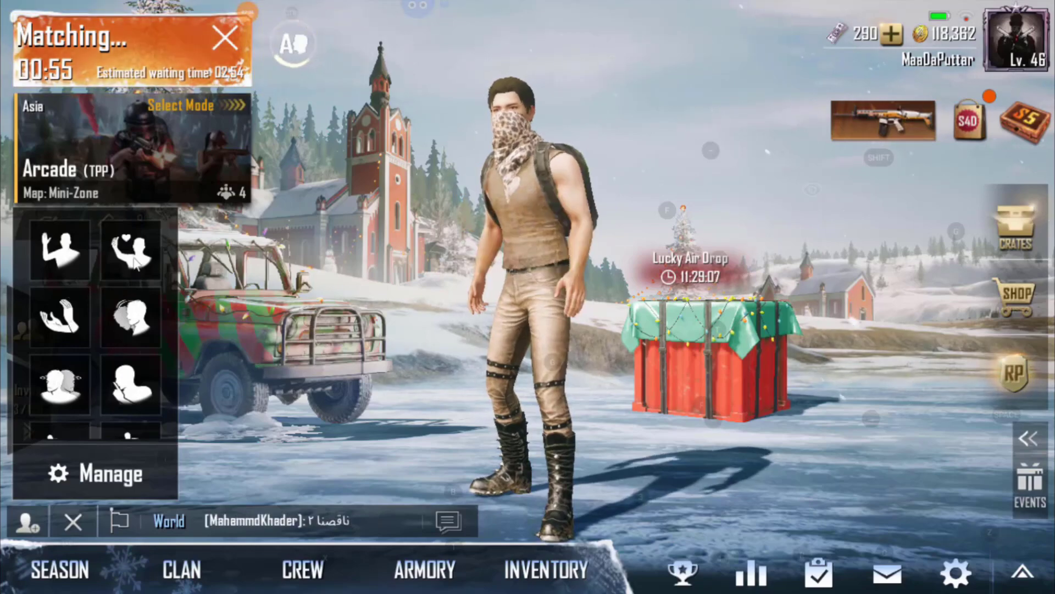
pyautogui.click(81, 248)
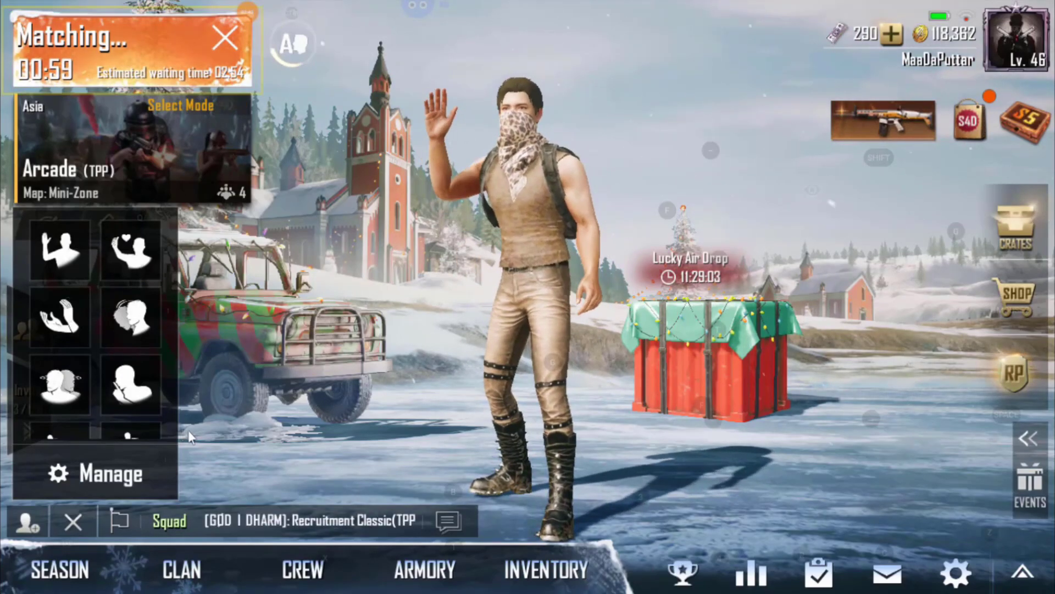
pyautogui.click(74, 522)
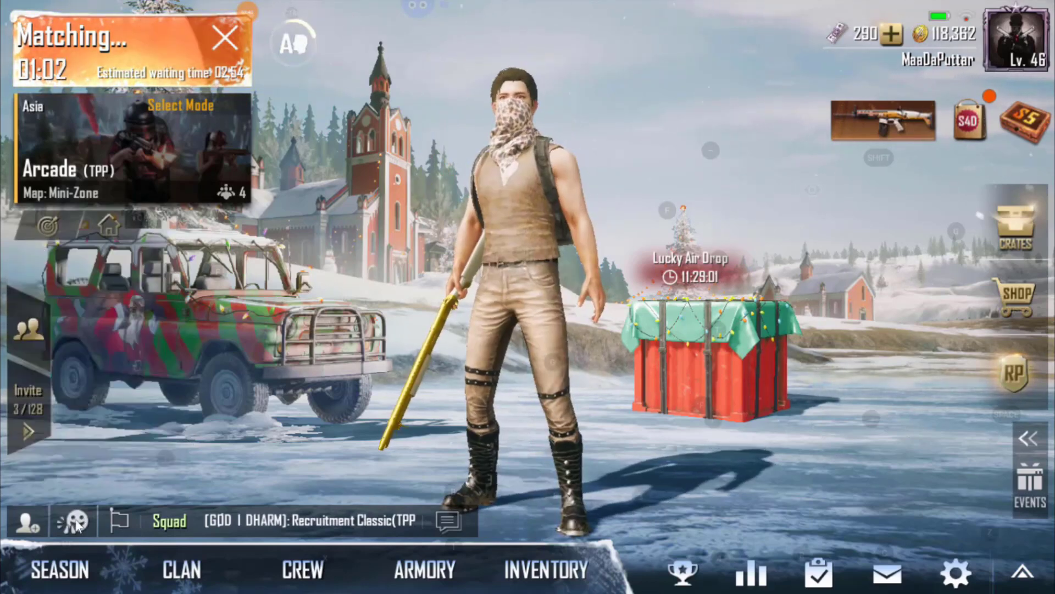
# Cancel the Arcade matchmaking and open the game mode selection.
pyautogui.click(226, 38)
pyautogui.click(187, 144)
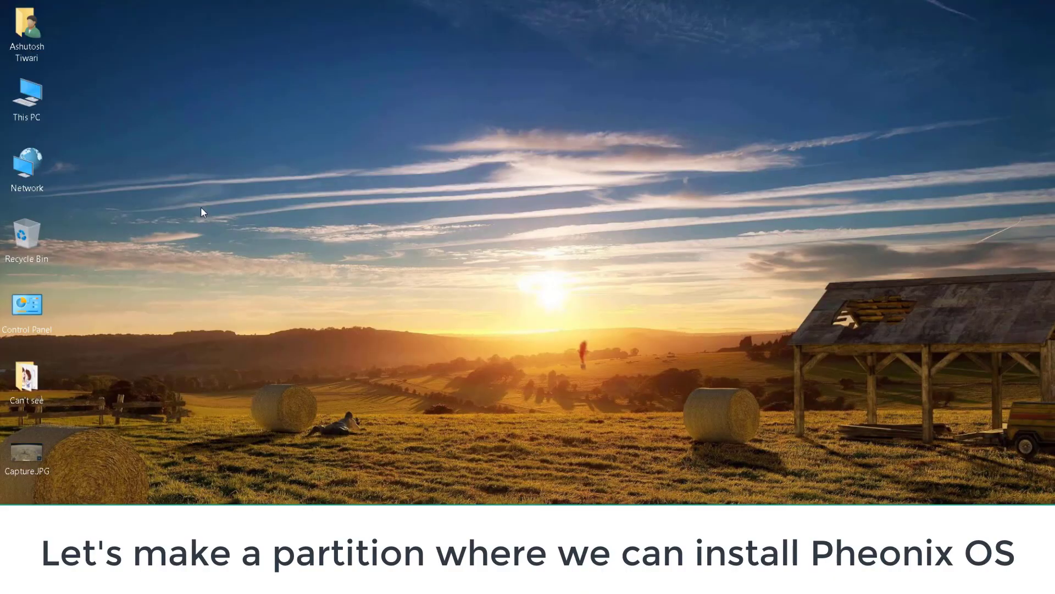
# Open Disk Management in Computer Management for This PC and start shrinking the D: volume.
pyautogui.click(43, 97)
pyautogui.rightClick(43, 99)
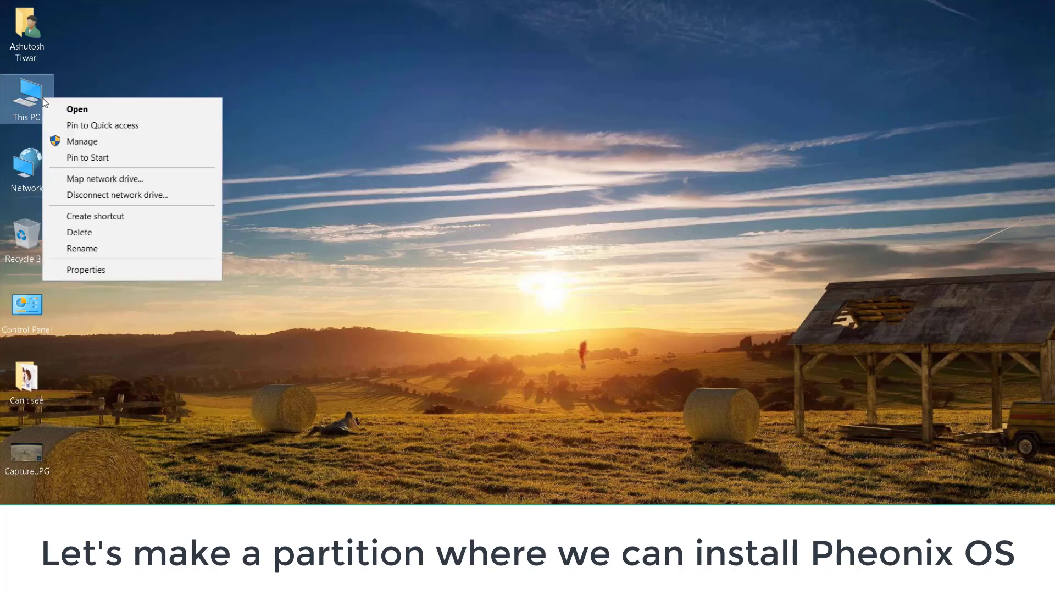
pyautogui.click(89, 143)
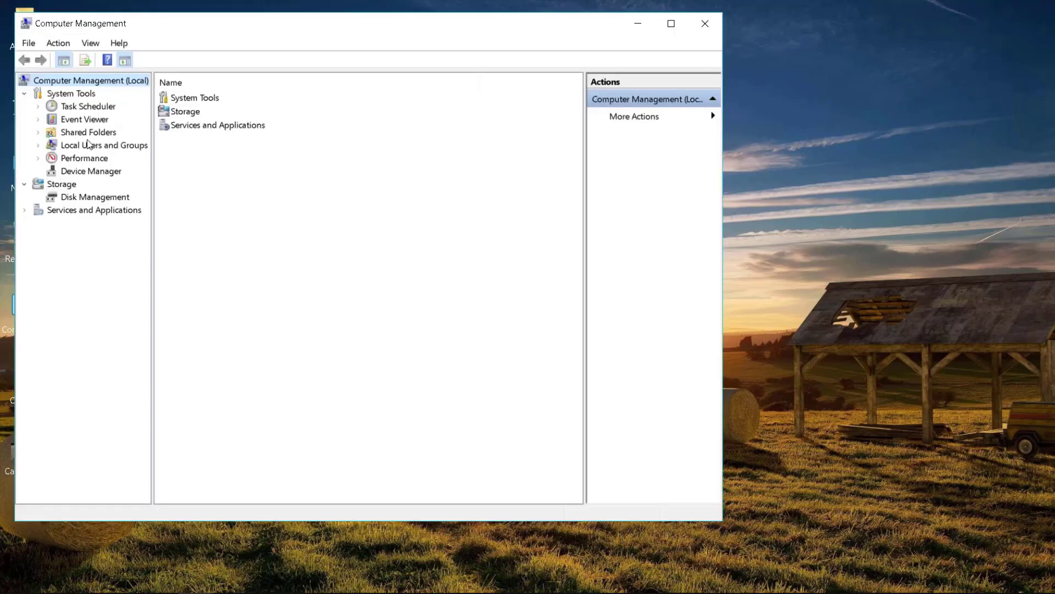
pyautogui.click(95, 197)
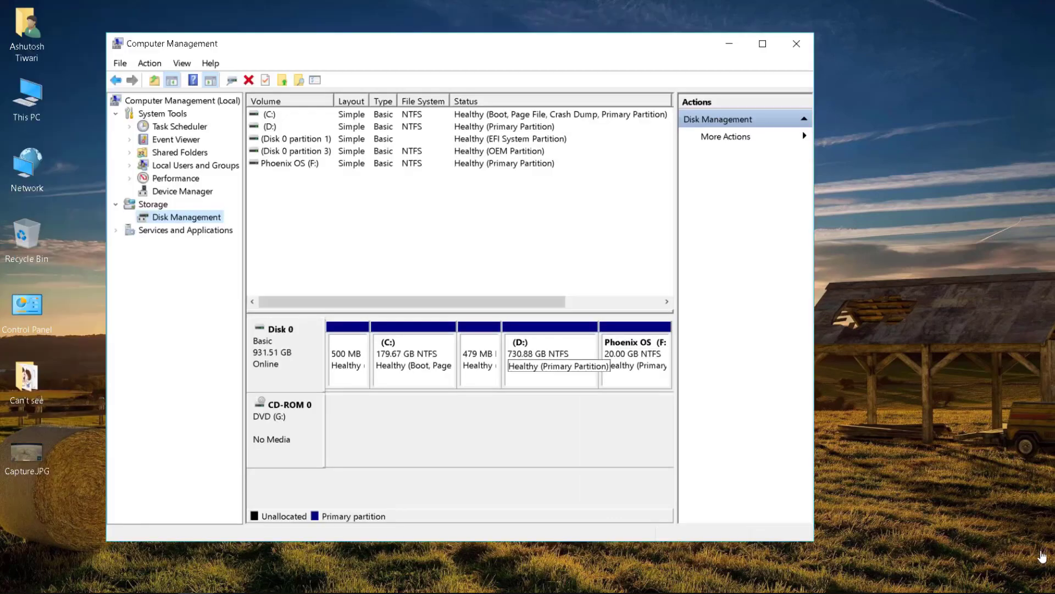
pyautogui.rightClick(544, 364)
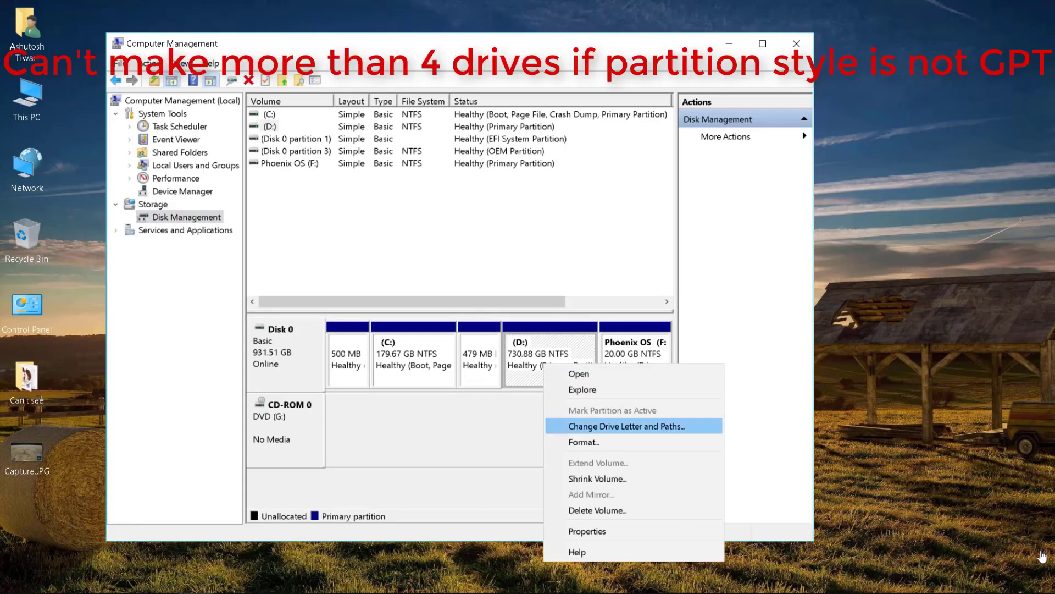
pyautogui.press('Return')
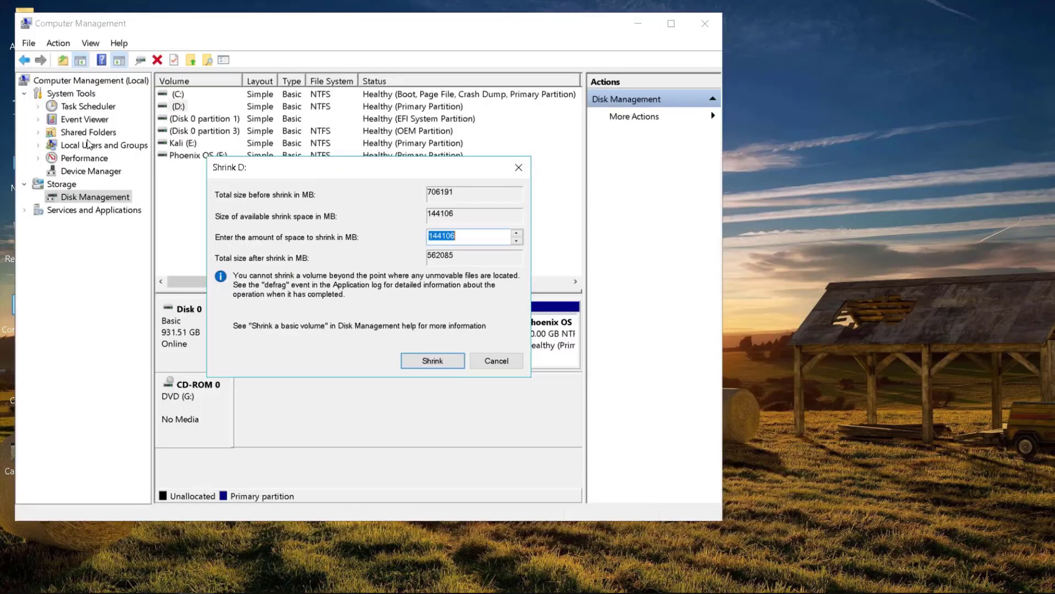
# Convert 20 GB to megabytes in Calculator by multiplying 20 by 1024, and close Calculator.
pyautogui.press('super')
pyautogui.write('cal')
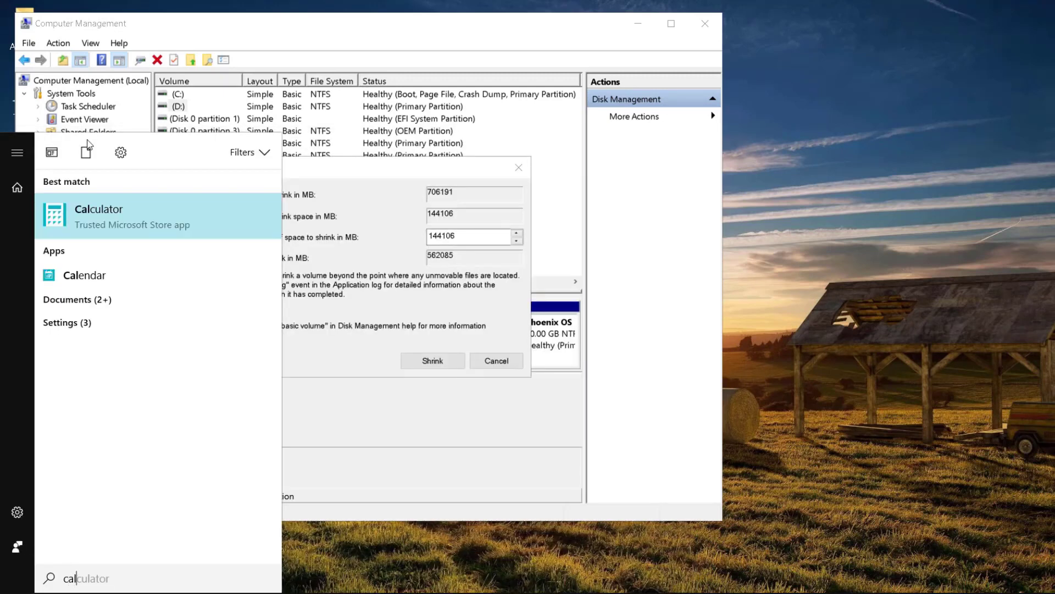
pyautogui.press('Return')
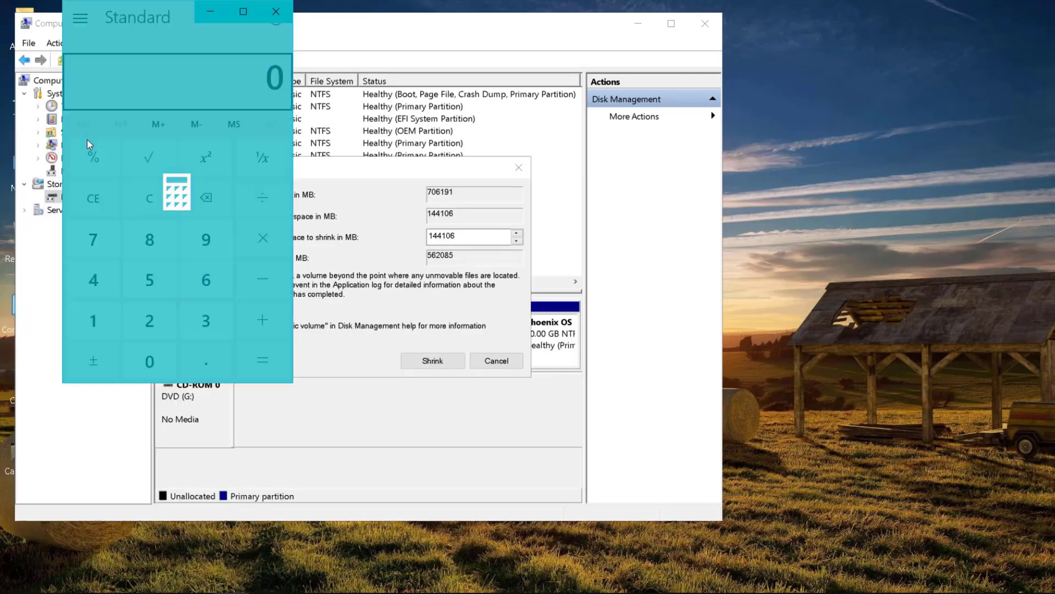
pyautogui.click(149, 332)
pyautogui.click(148, 357)
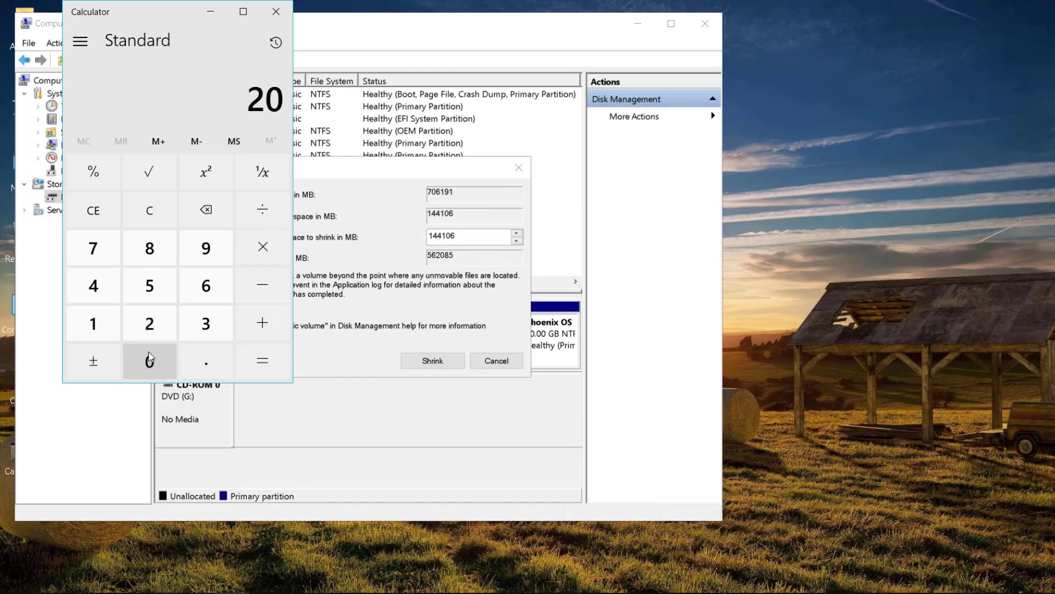
pyautogui.click(269, 255)
pyautogui.click(116, 329)
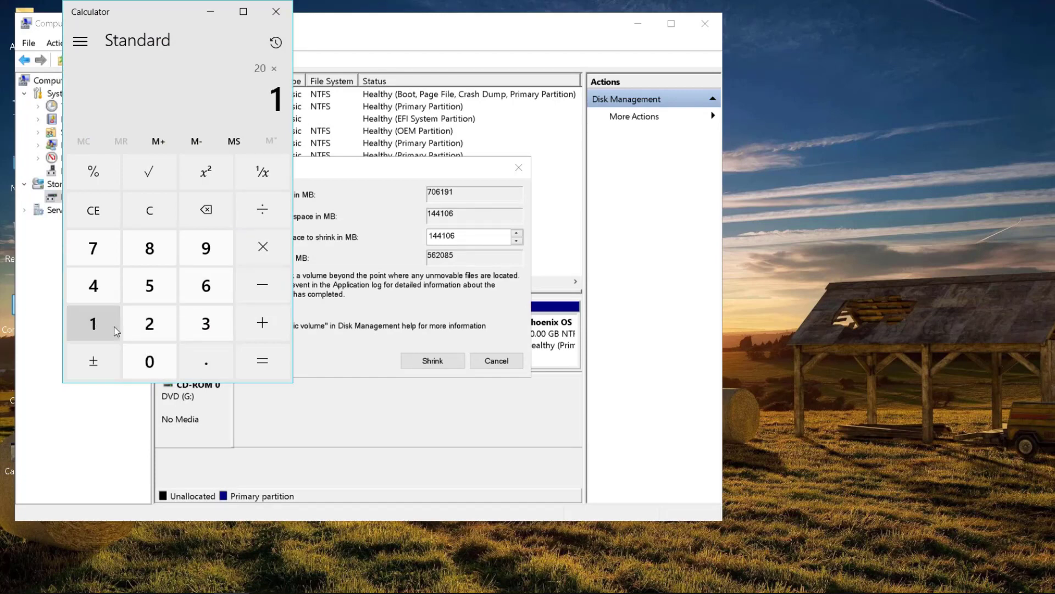
pyautogui.click(144, 360)
pyautogui.click(148, 324)
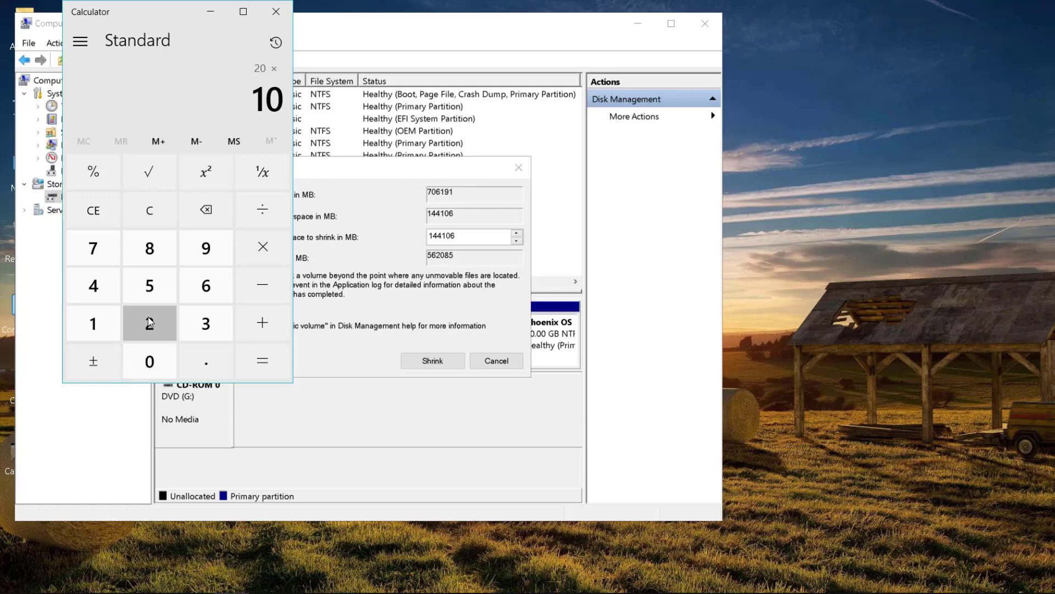
pyautogui.click(105, 292)
pyautogui.click(260, 360)
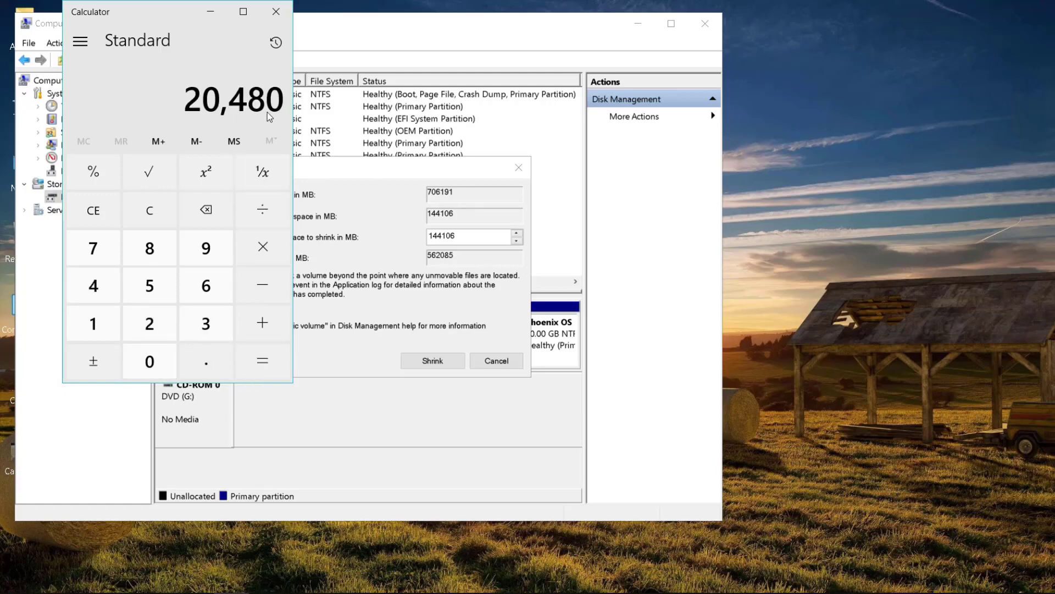
pyautogui.click(288, 11)
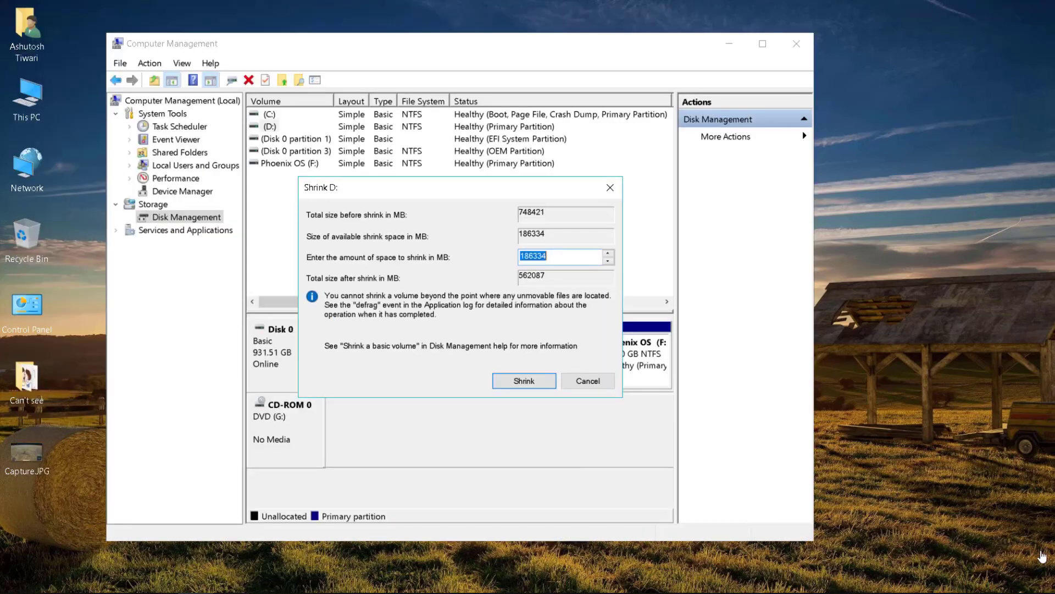
# Shrink the D: volume by 40960 MB.
pyautogui.write('40960')
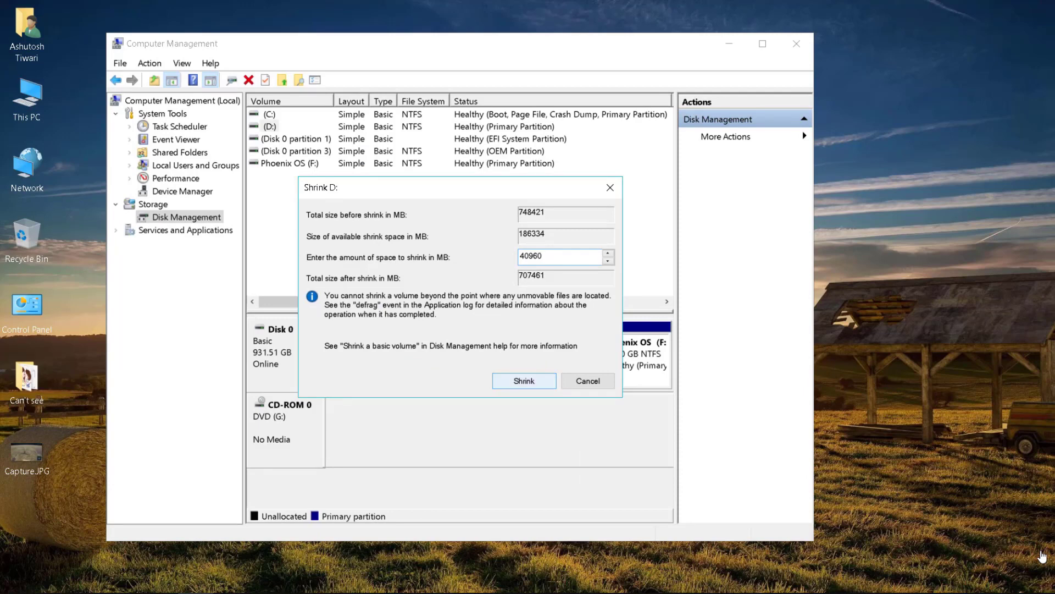
pyautogui.press('Return')
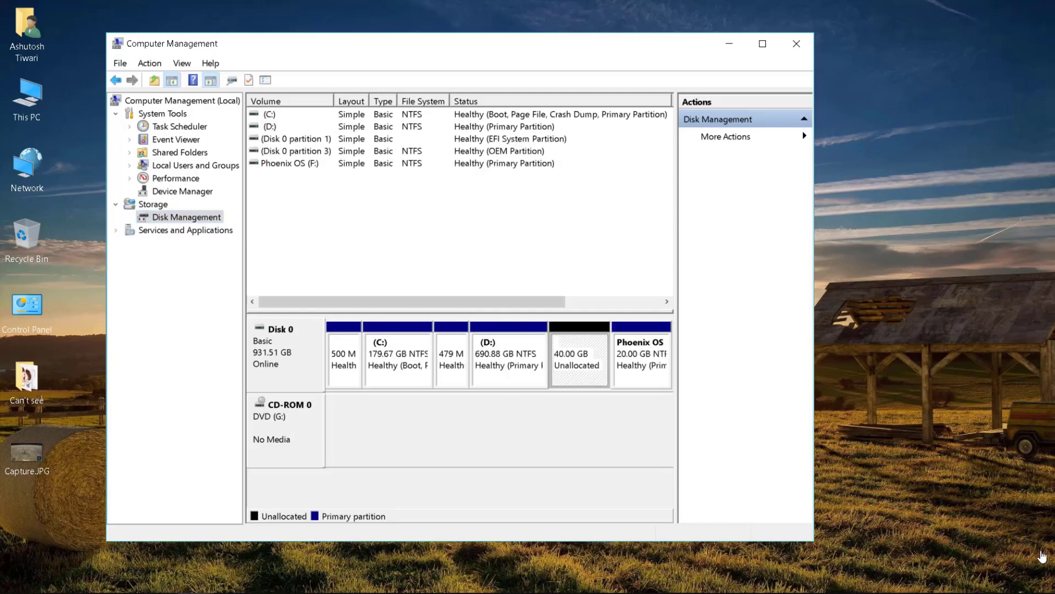
# Start a new simple volume in the unallocated space, using the full 40960 MB and the suggested drive letter.
pyautogui.hotkey('shift', 'F10')
pyautogui.press('Down')
pyautogui.press('Return')
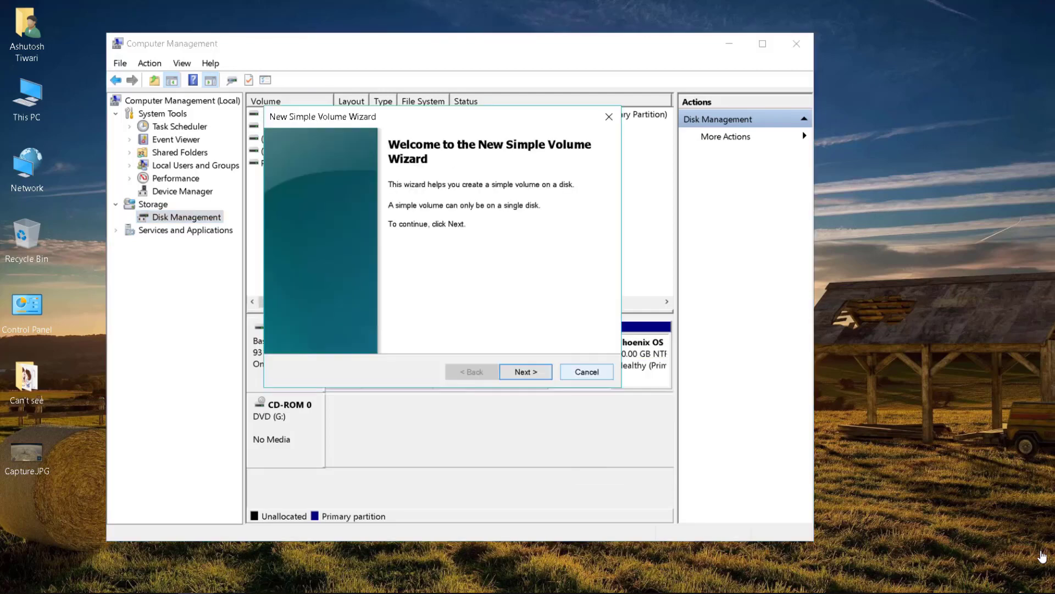
pyautogui.press('Return')
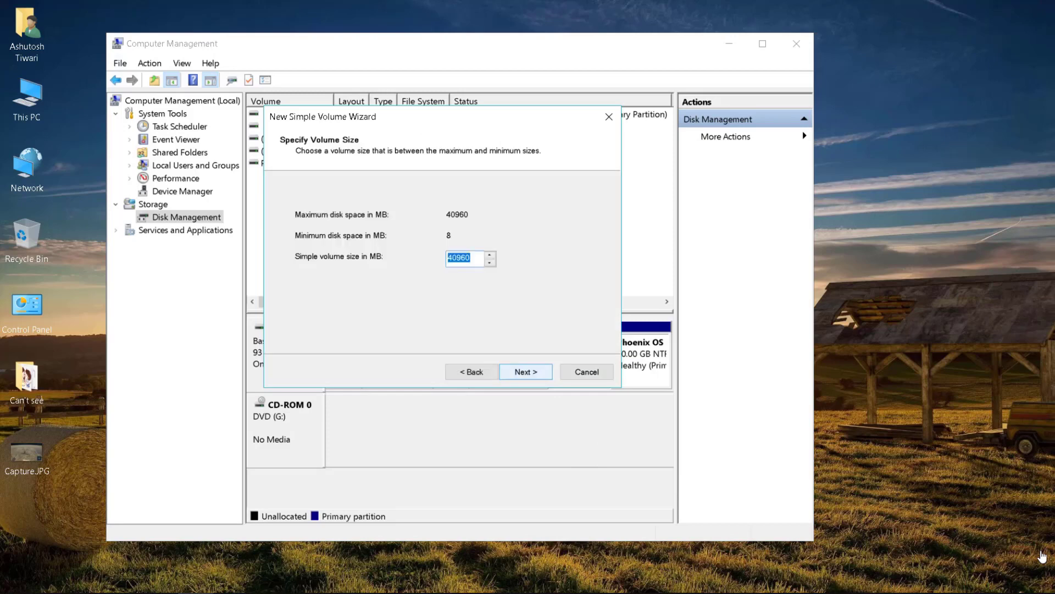
pyautogui.press('Return')
pyautogui.press('Return')
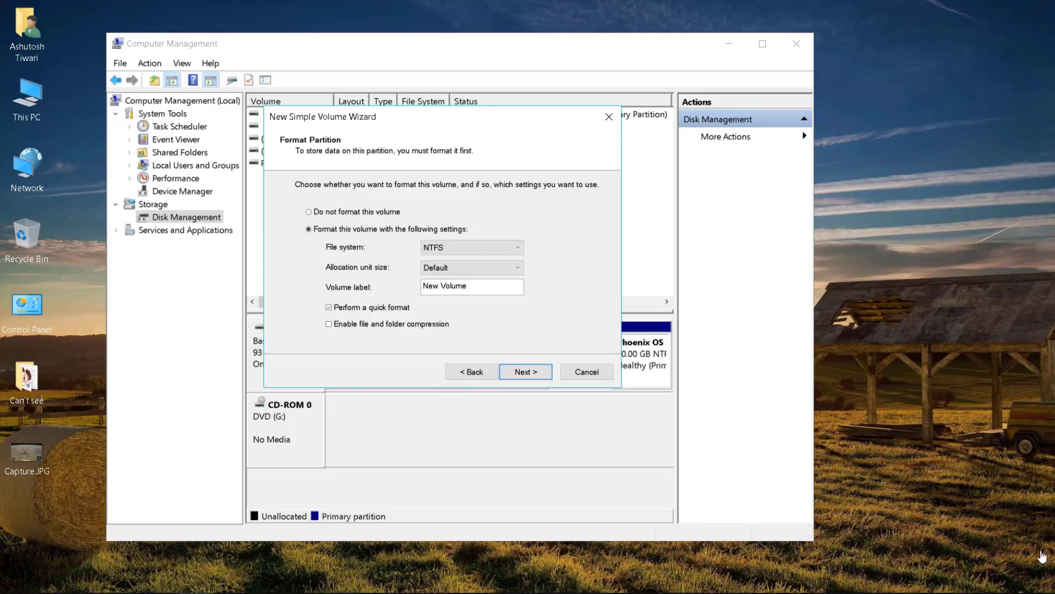
# Format the new volume as NTFS with the label Kali, finish the wizard and close the new drive's window.
pyautogui.press('Tab')
pyautogui.write('K')
pyautogui.press('Return')
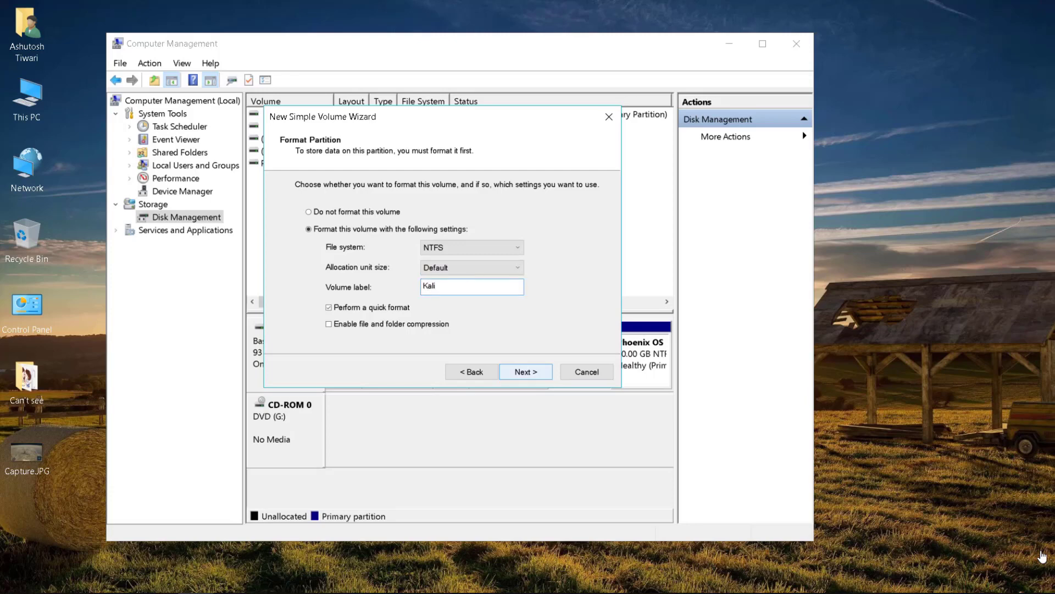
pyautogui.press('Return')
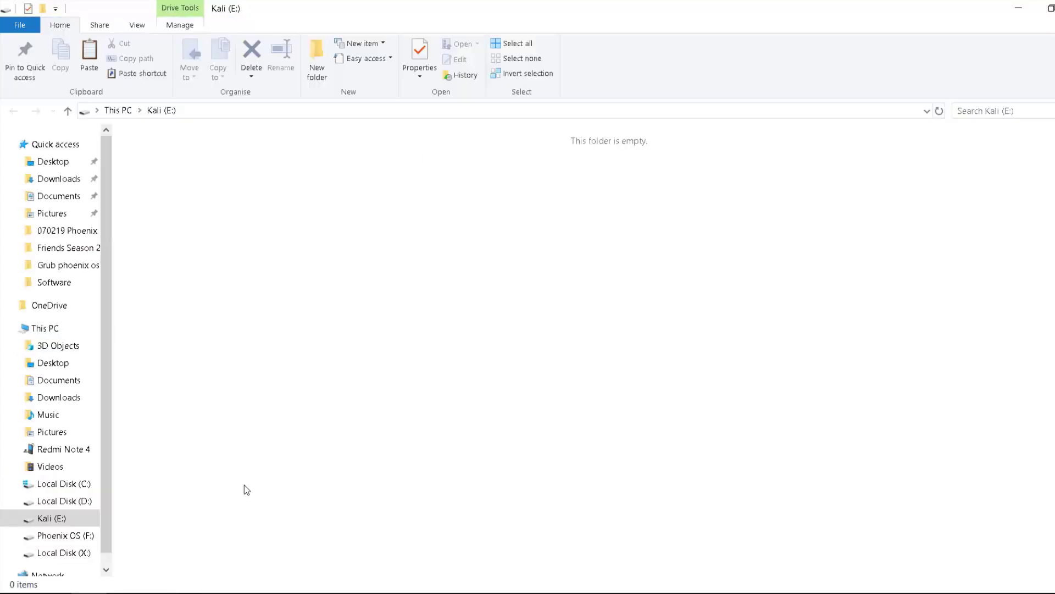
pyautogui.hotkey('alt', 'F4')
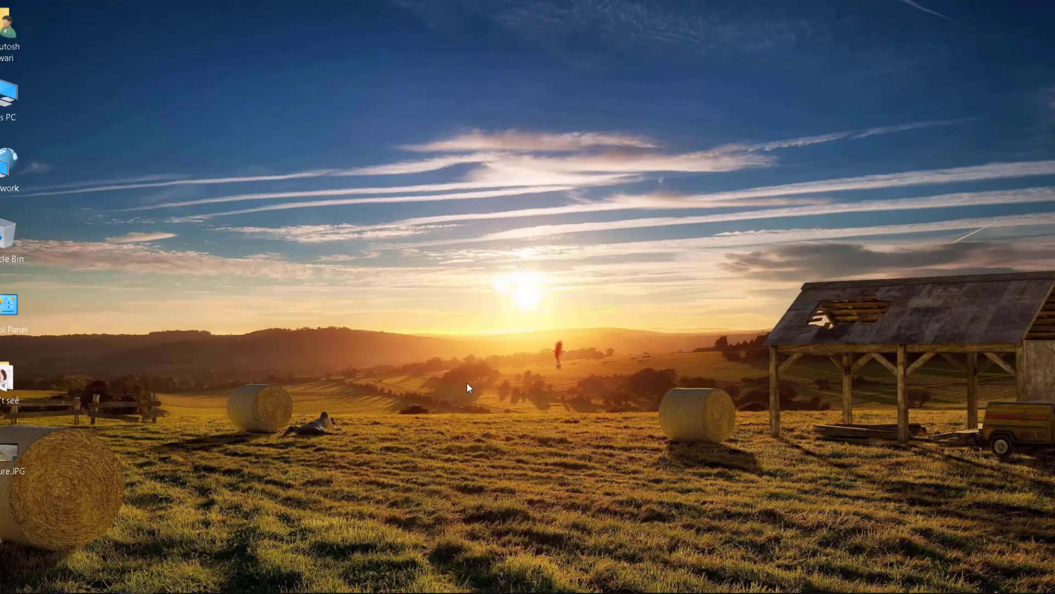
# Open the Software folder on Local Disk (D:) and select the installer Androidx86-Installv26.0003.exe.
pyautogui.doubleClick(5, 89)
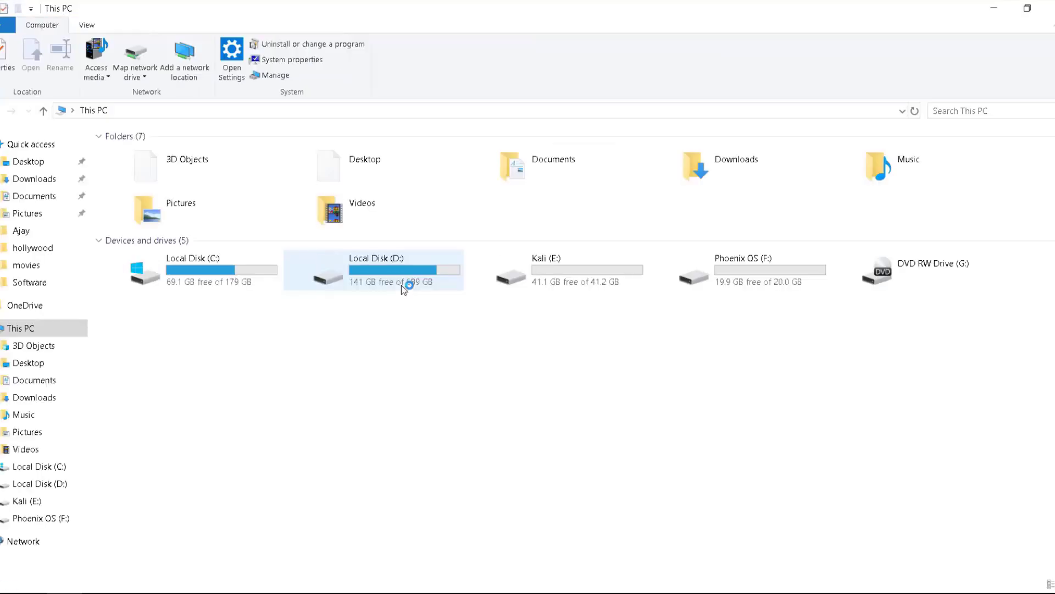
pyautogui.doubleClick(387, 275)
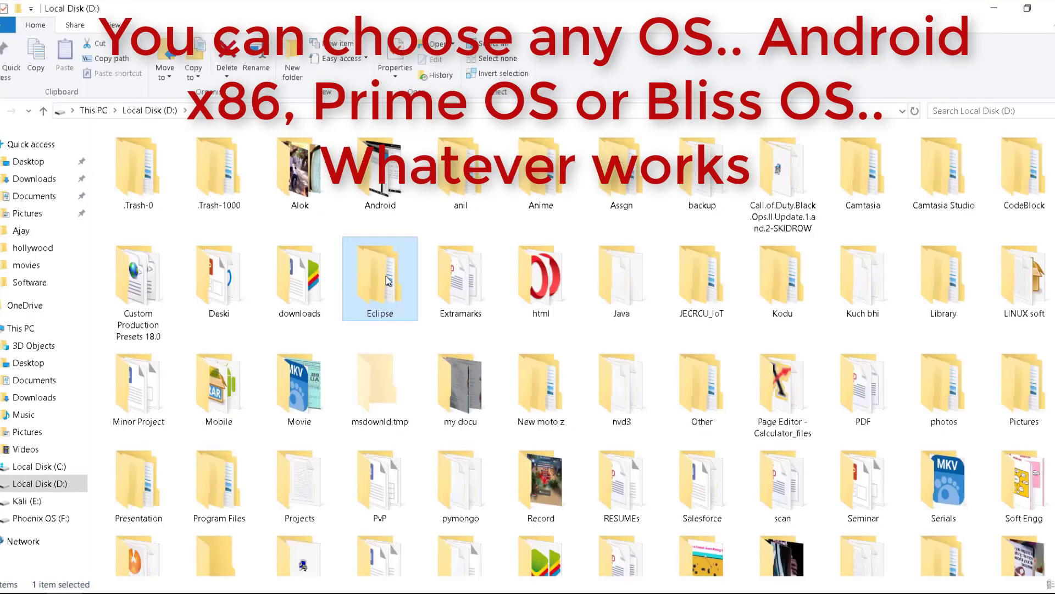
pyautogui.scroll(-2, 324, 395)
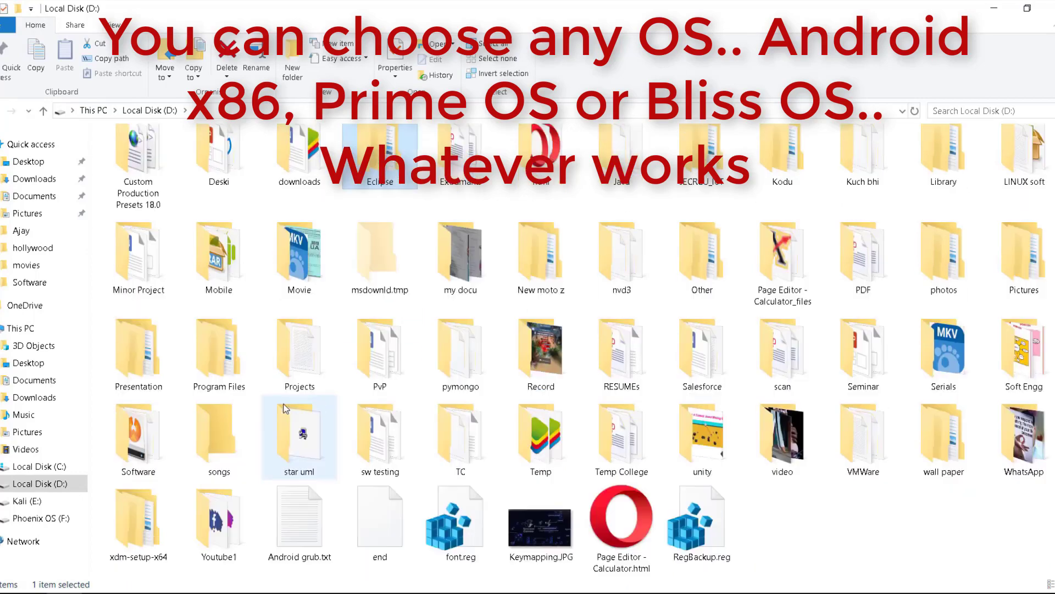
pyautogui.doubleClick(141, 456)
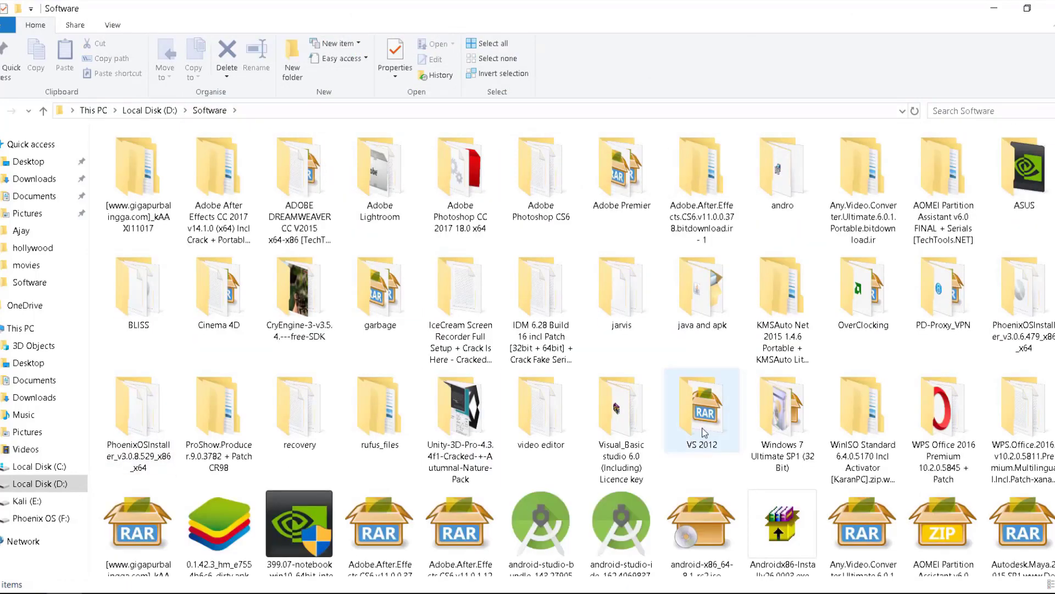
pyautogui.scroll(-5, 635, 357)
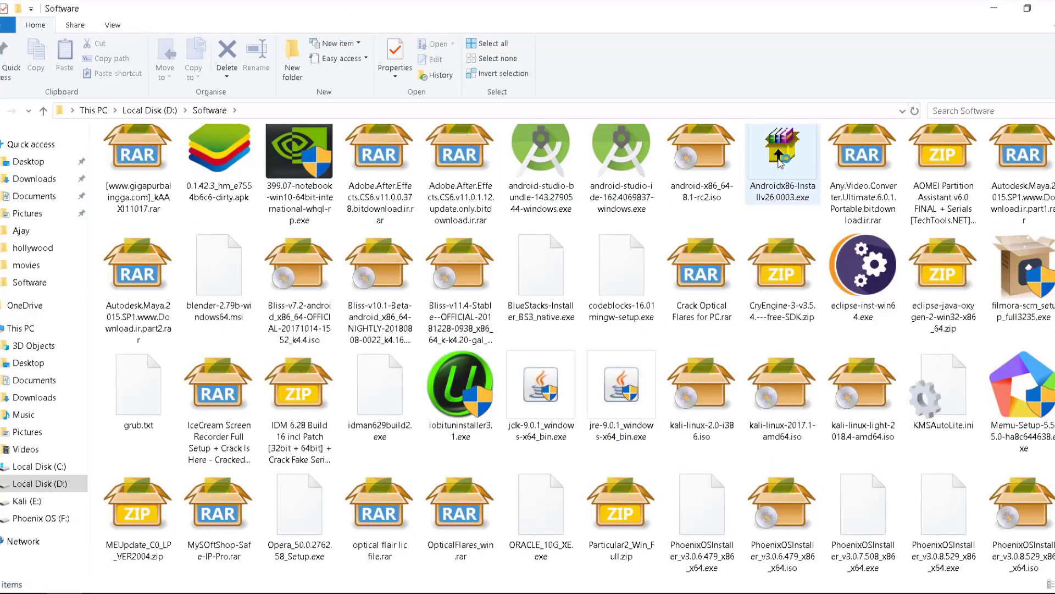
pyautogui.click(779, 164)
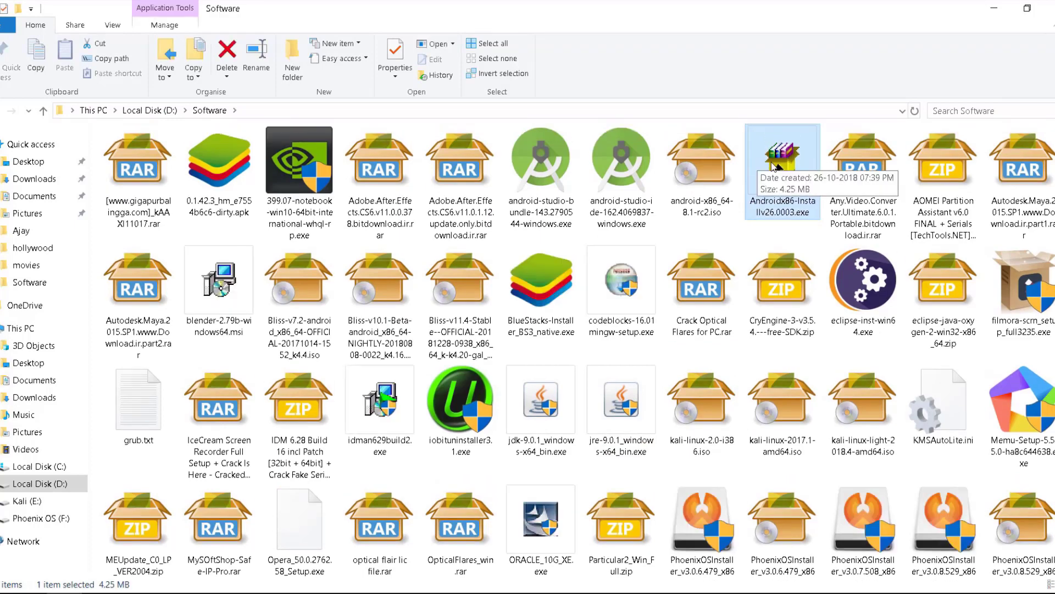
pyautogui.doubleClick(782, 159)
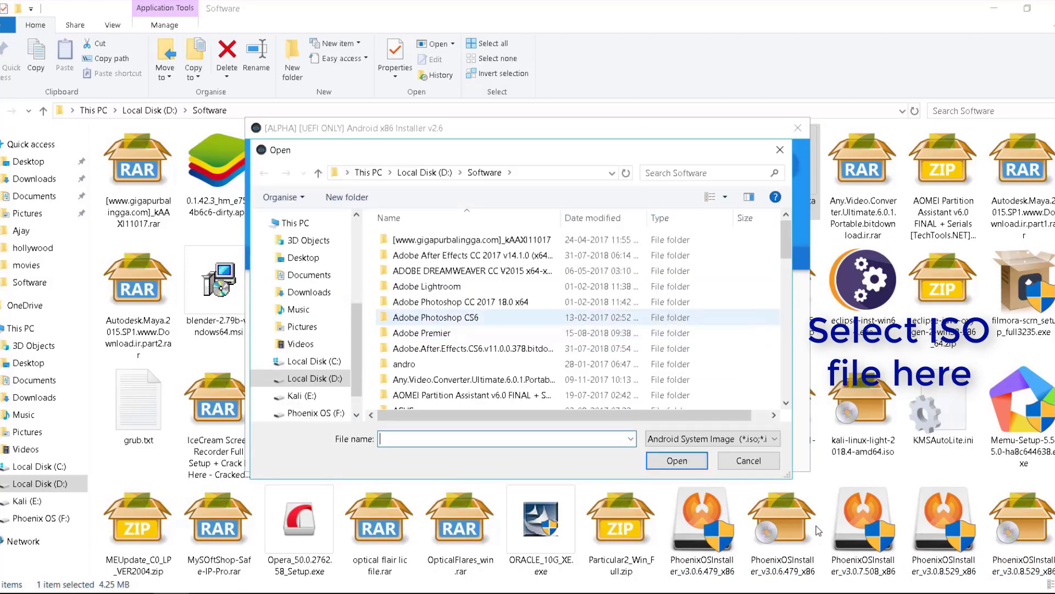
pyautogui.scroll(-1, 577, 323)
pyautogui.scroll(-15, 577, 324)
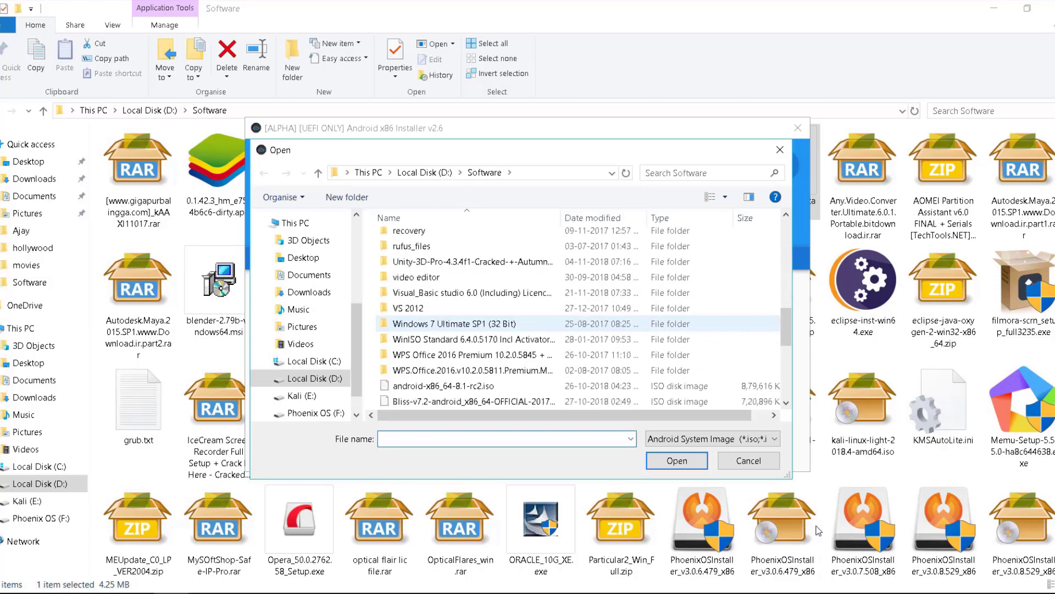
pyautogui.click(577, 308)
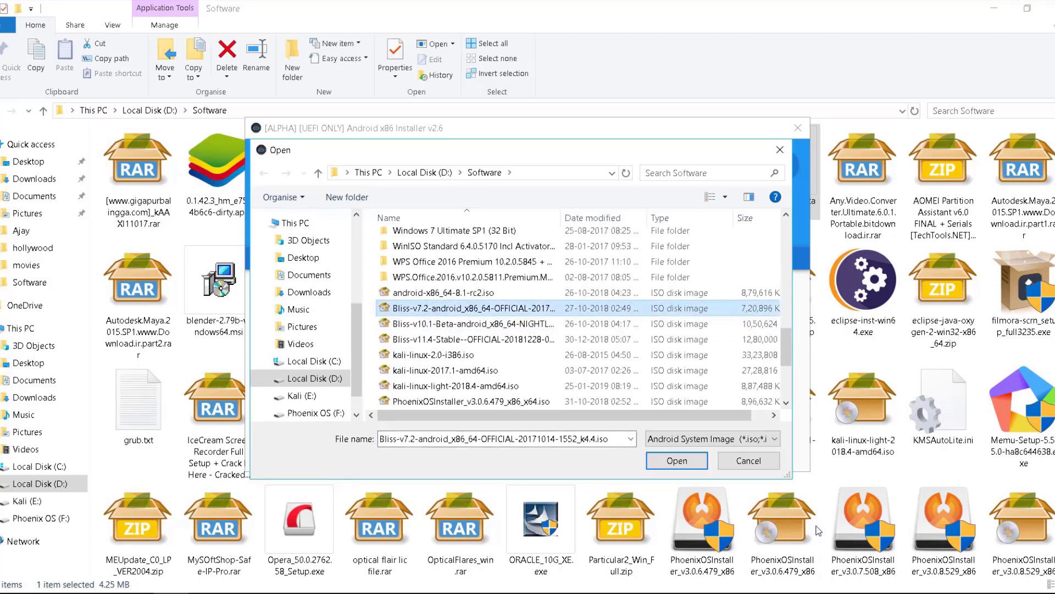
pyautogui.press('Return')
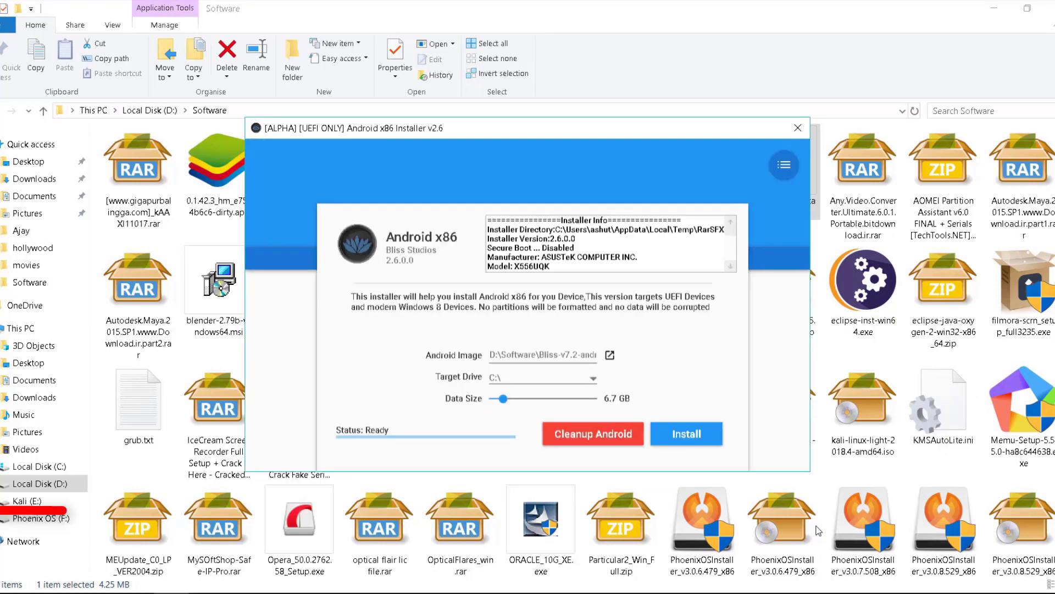
# Set the installer's target drive to F:\.
pyautogui.hotkey('alt', 'Down')
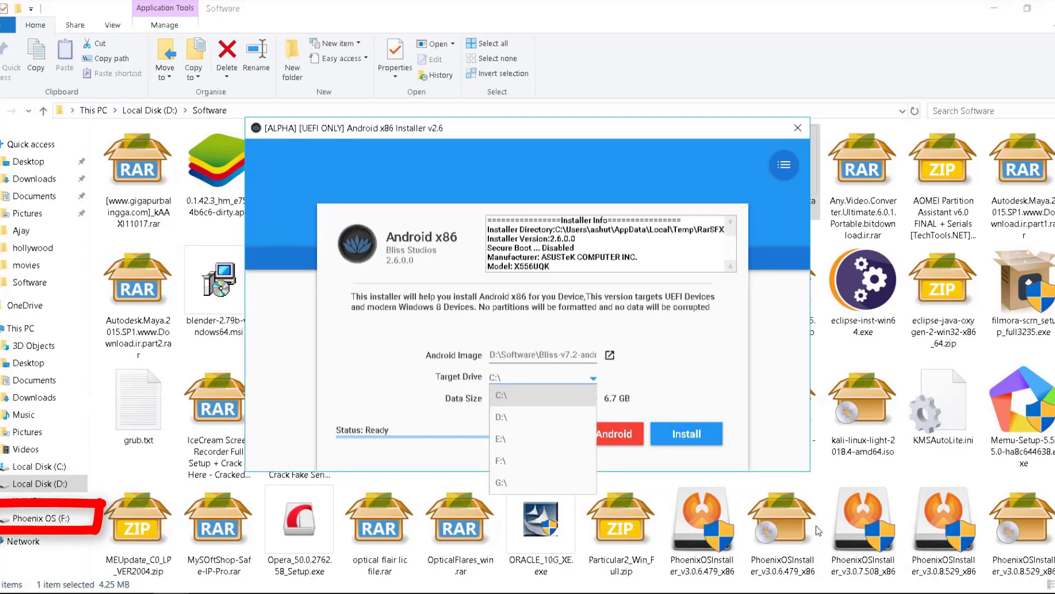
pyautogui.press('Down')
pyautogui.press('Down')
pyautogui.press('Down')
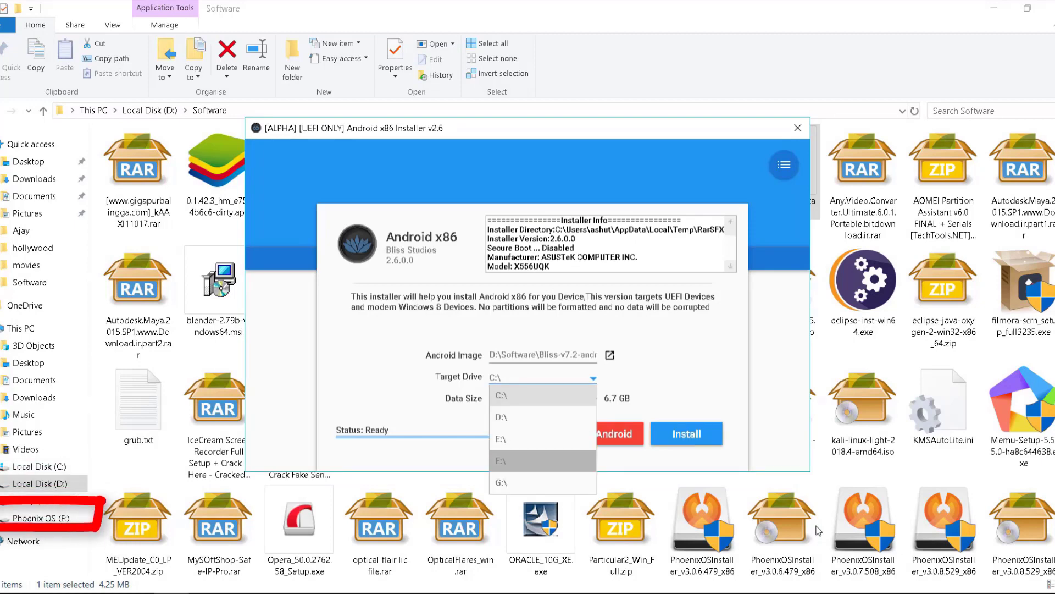
pyautogui.press('Return')
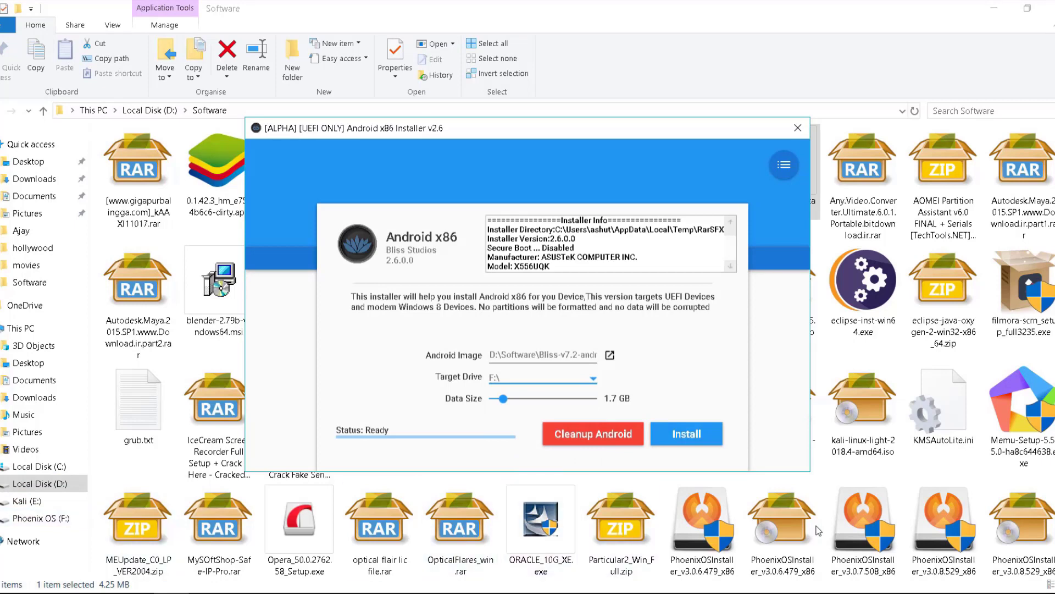
# Set the data size to 16.0 GB and start the installation.
pyautogui.press('Tab')
pyautogui.press('Right')
pyautogui.press('Right')
pyautogui.press('Right')
pyautogui.press('Right')
pyautogui.press('Right')
pyautogui.press('Right')
pyautogui.press('Right')
pyautogui.press('Right')
pyautogui.press('Right')
pyautogui.press('Right')
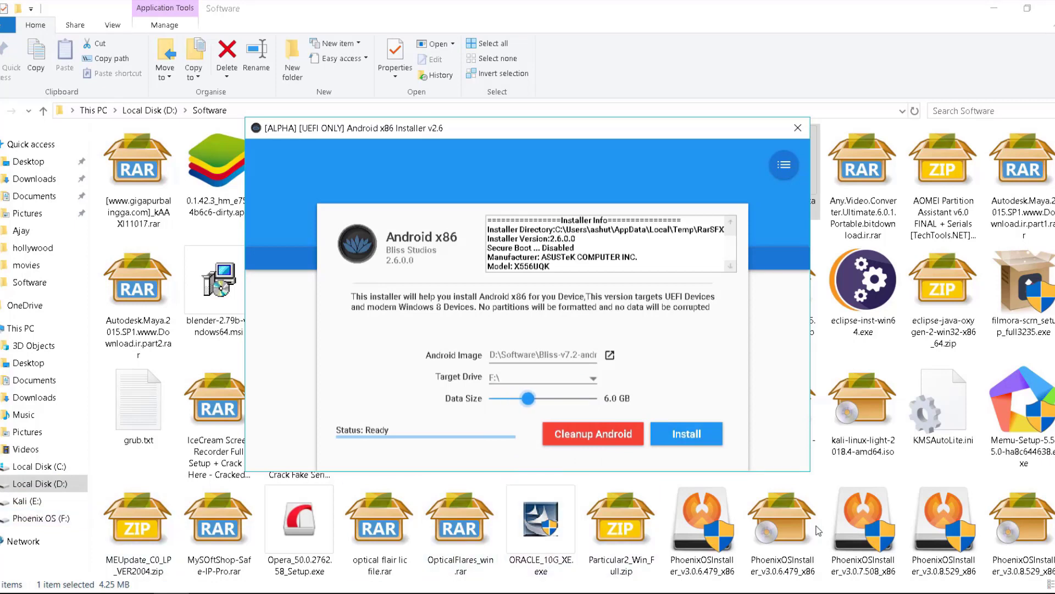
pyautogui.press('Right')
pyautogui.press('Right')
pyautogui.press('Right')
pyautogui.press('Right')
pyautogui.press('Return')
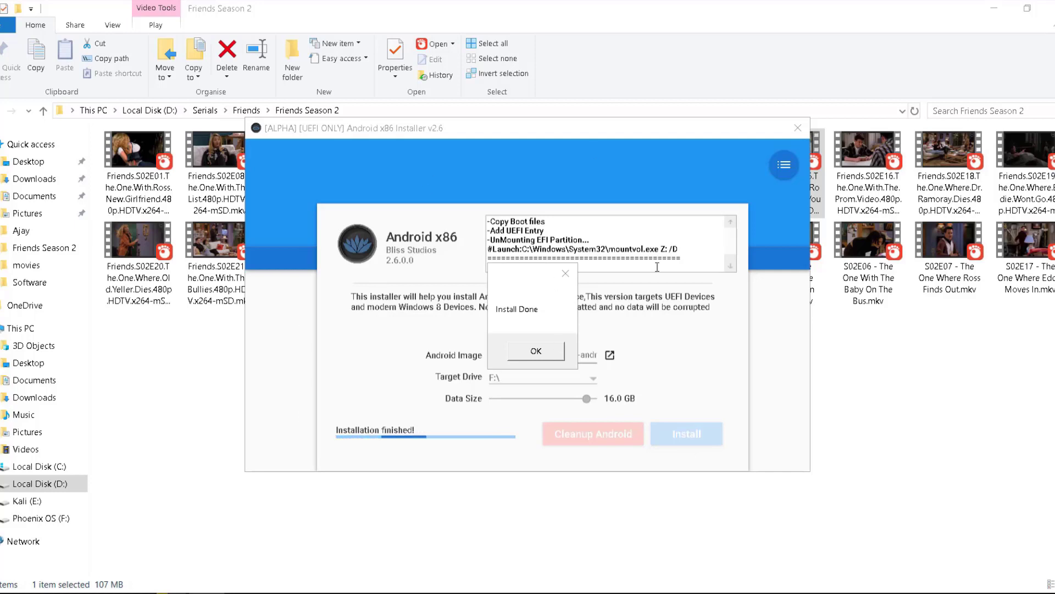
# Dismiss the installer's completion messages and close the Android x86 installer.
pyautogui.click(537, 351)
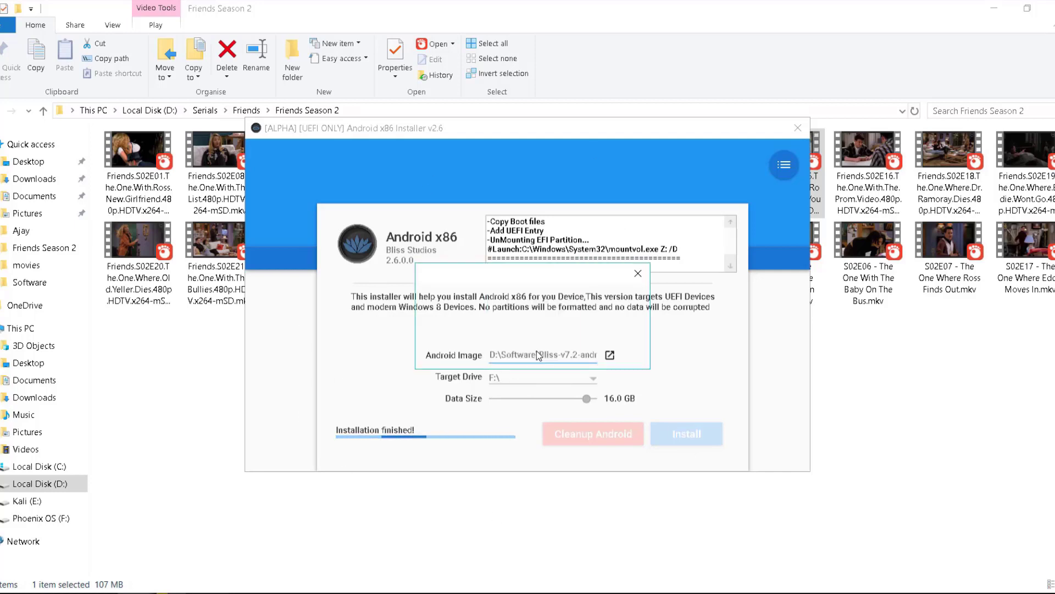
pyautogui.press('Return')
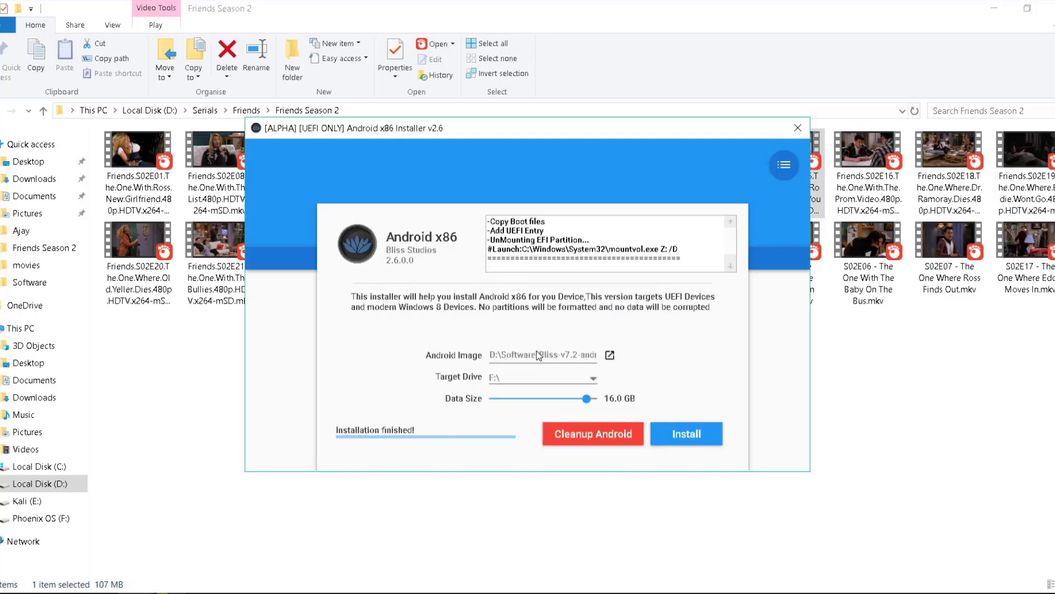
pyautogui.hotkey('alt', 'F4')
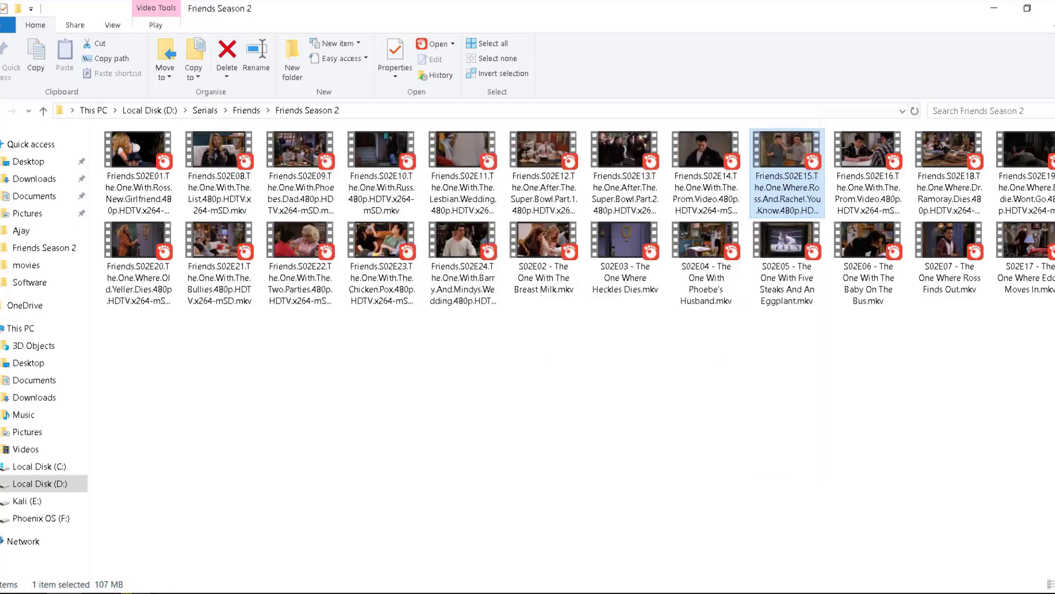
# Examine the files in the AndroidOS folder on Phoenix OS (F:), and return to This PC.
pyautogui.click(52, 519)
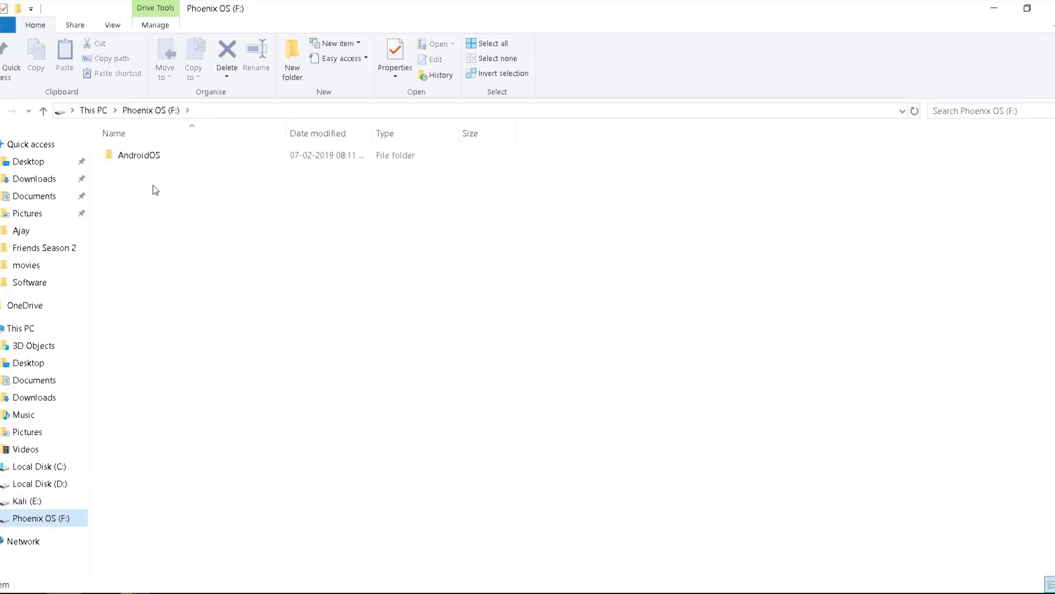
pyautogui.doubleClick(143, 158)
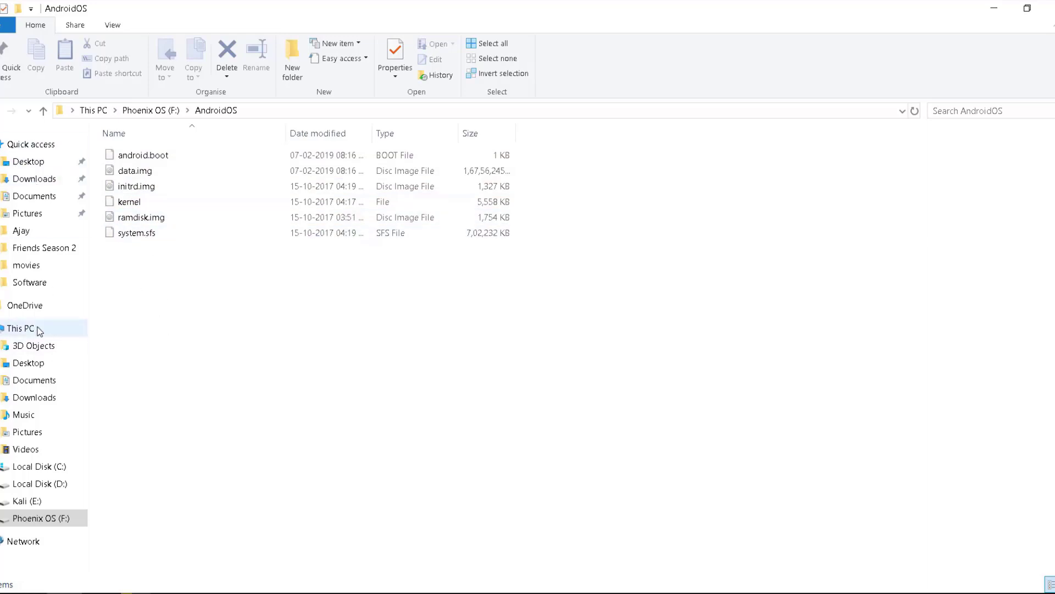
pyautogui.click(20, 328)
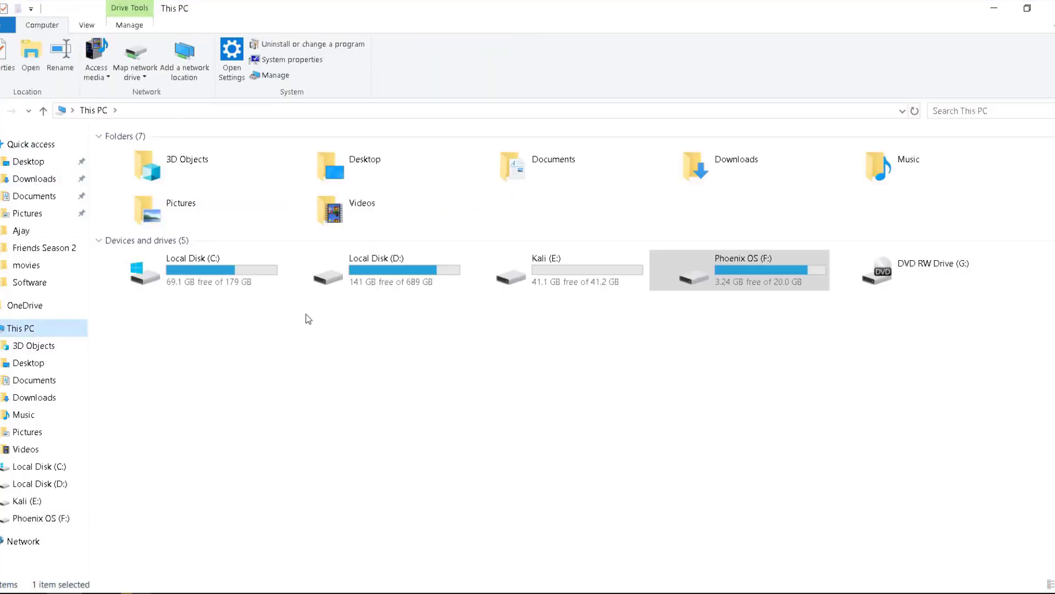
# Open the Software folder on Local Disk (D:) and go to the PhoenixOSInstaller files.
pyautogui.doubleClick(400, 271)
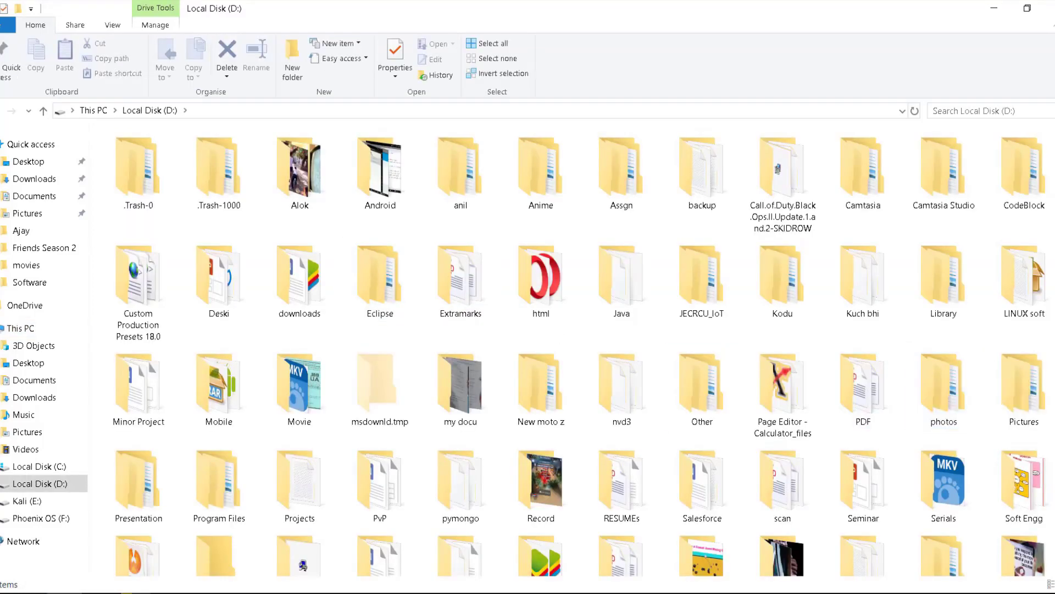
pyautogui.scroll(-3, 418, 406)
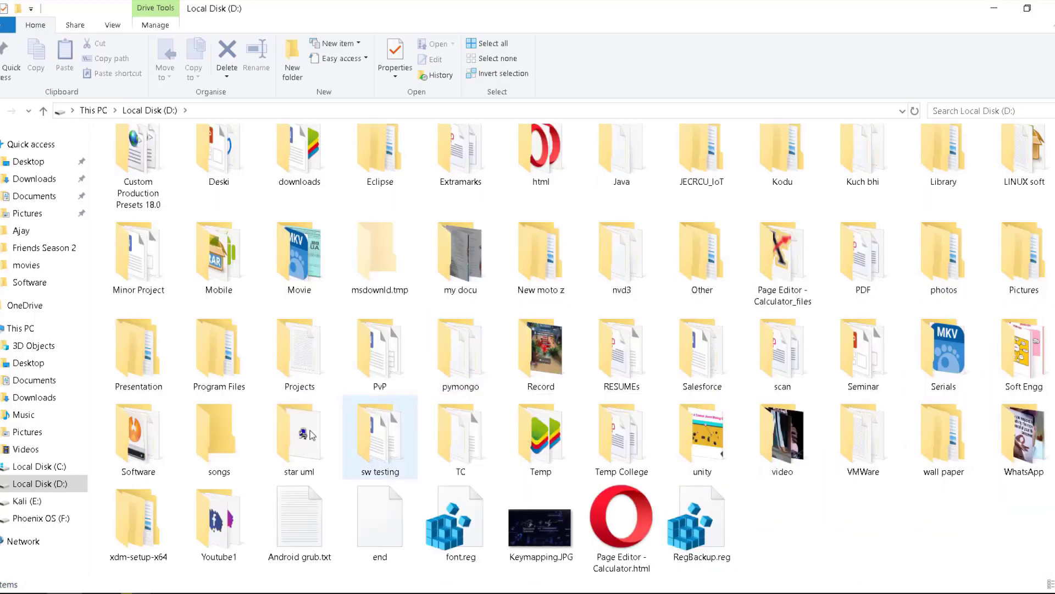
pyautogui.doubleClick(140, 442)
pyautogui.scroll(-10, 741, 472)
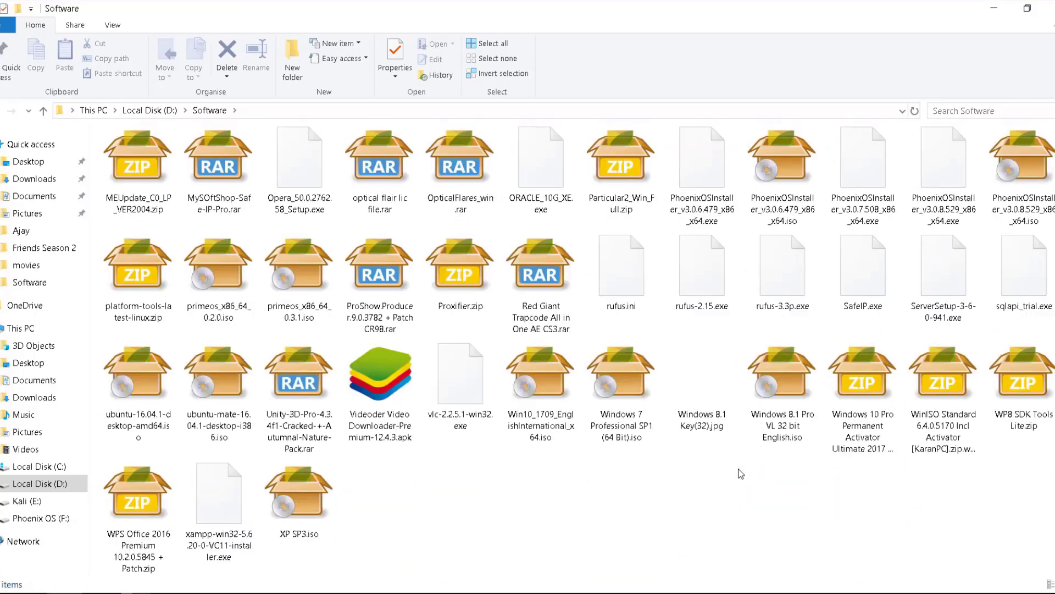
pyautogui.click(1023, 185)
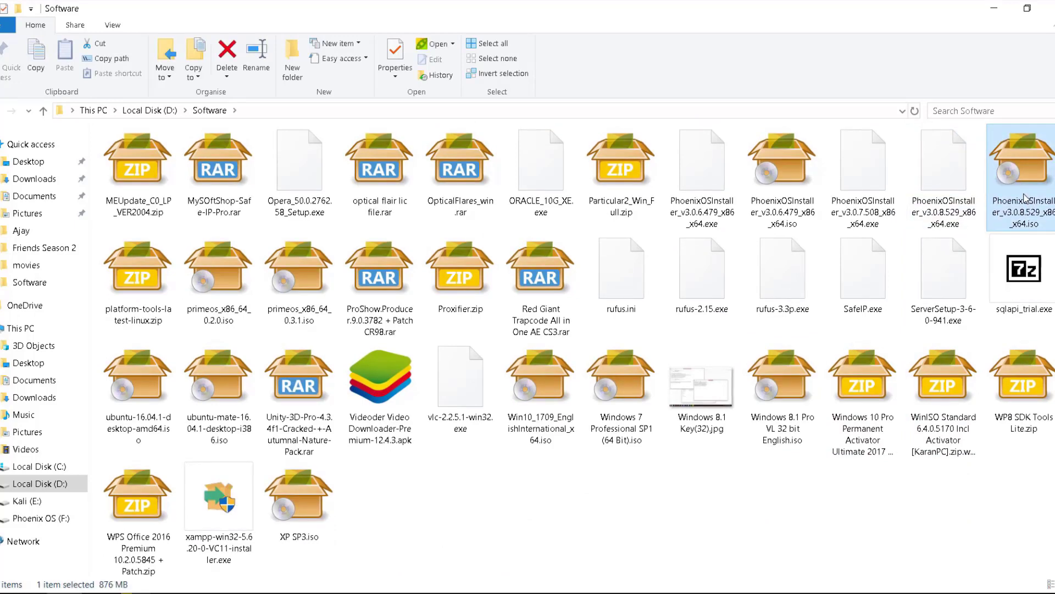
pyautogui.rightClick(1024, 198)
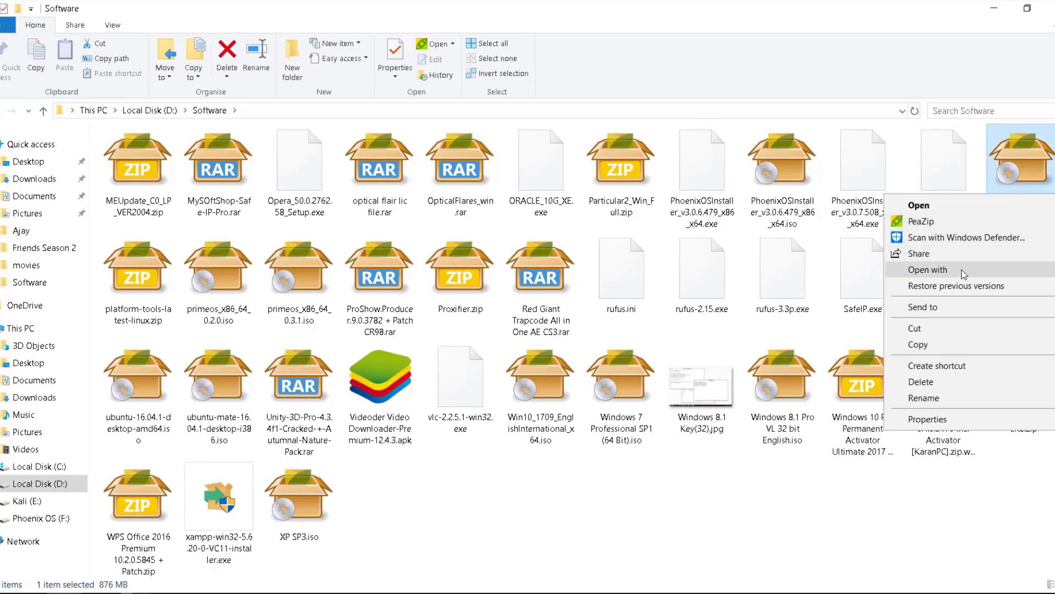
pyautogui.moveTo(906, 220)
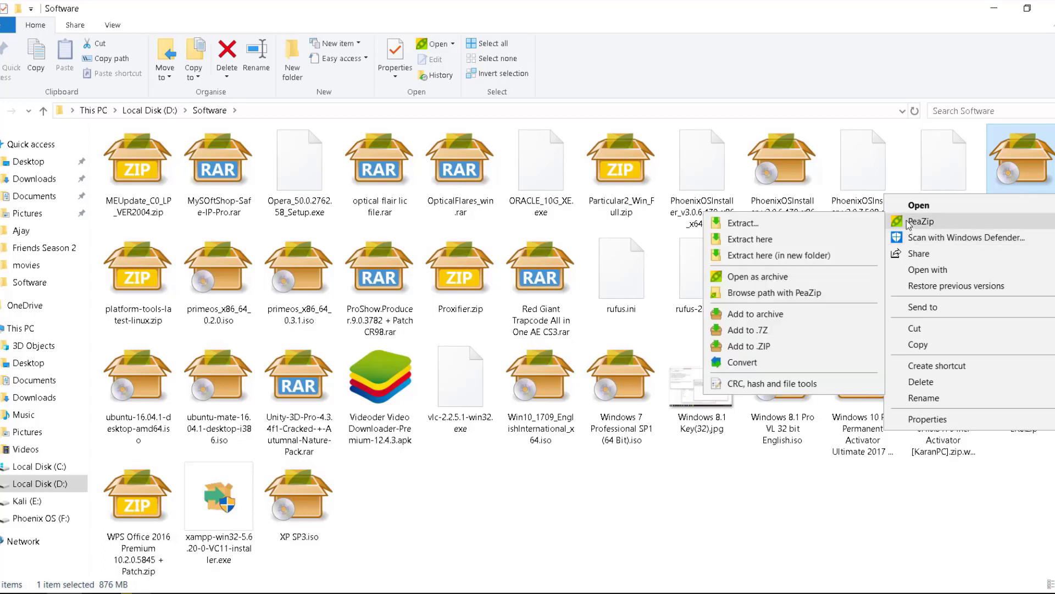
pyautogui.click(770, 225)
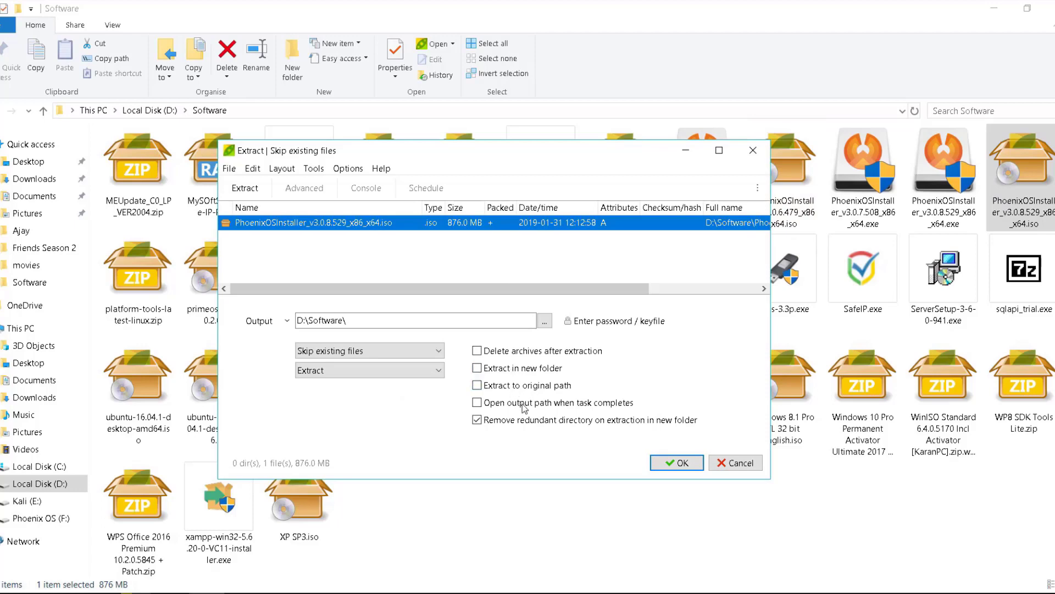
pyautogui.click(739, 464)
# Open the extracted folder PhoenixOSInstaller_v3.0.8.529_x86_x64 inside the Software folder.
pyautogui.scroll(5, 783, 396)
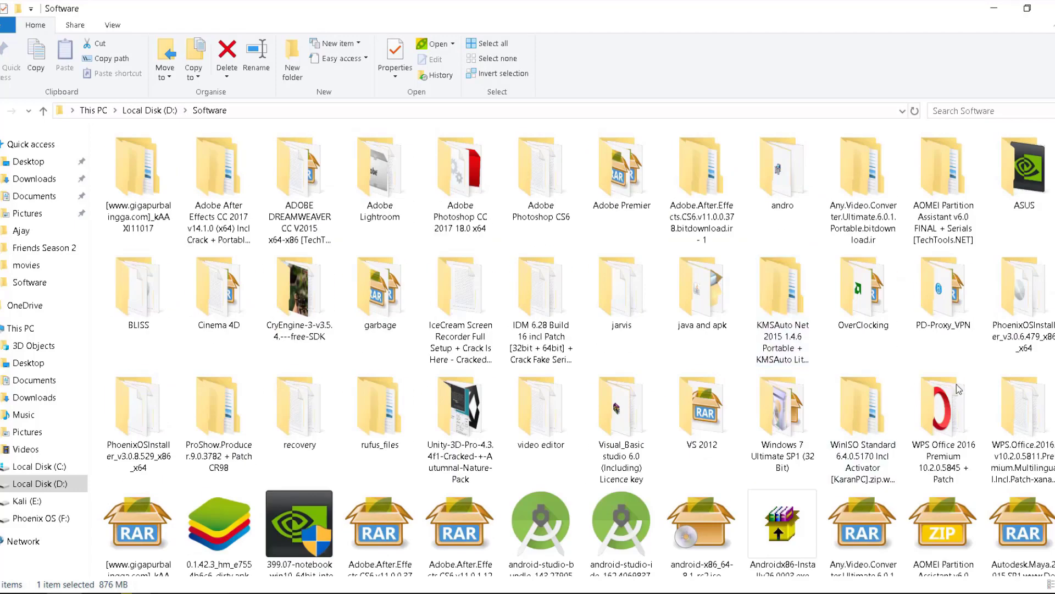
pyautogui.click(132, 402)
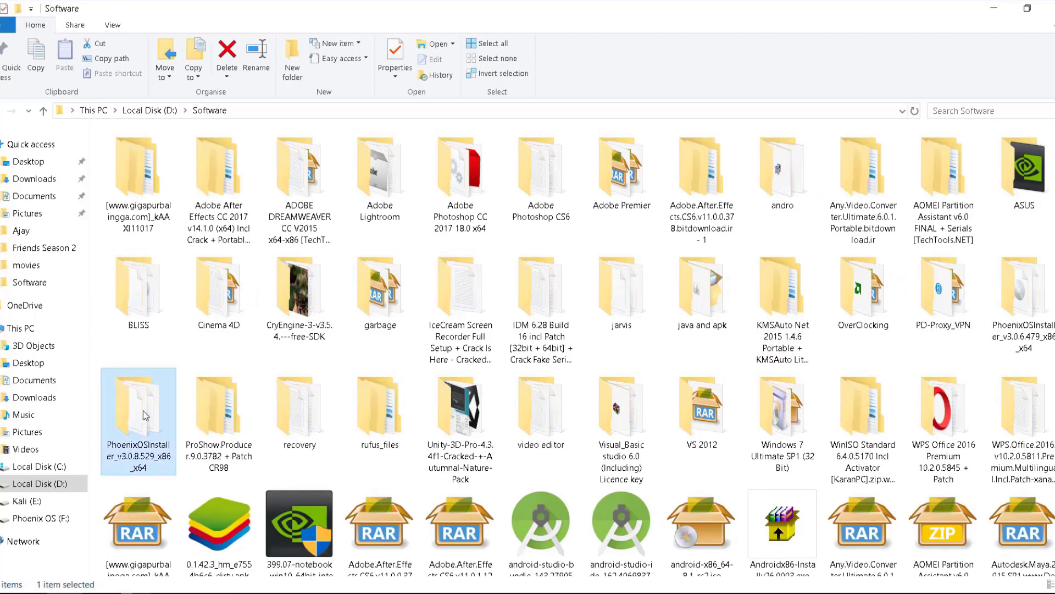
pyautogui.doubleClick(155, 401)
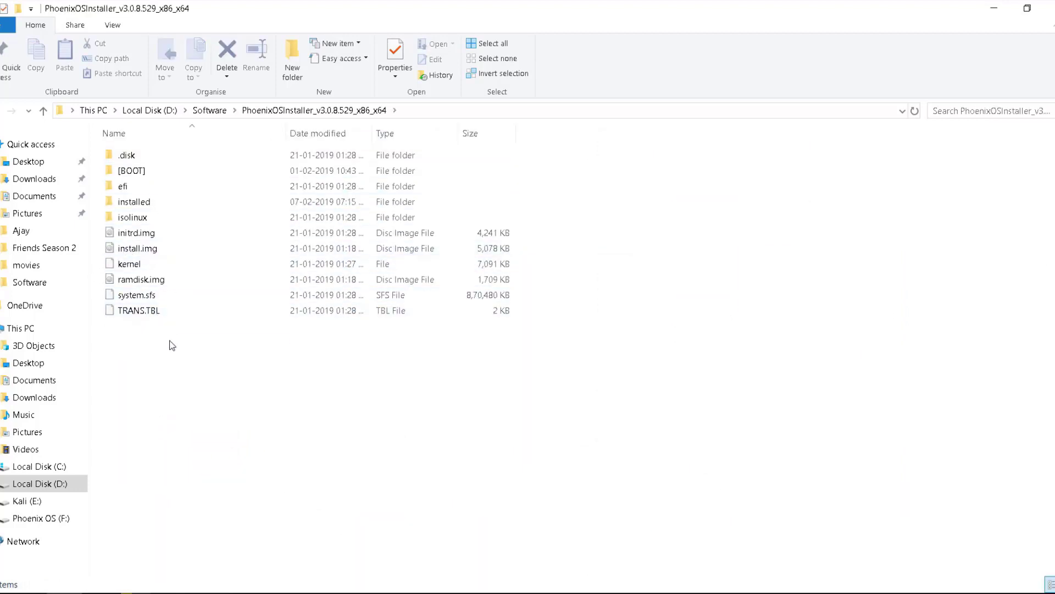
pyautogui.moveTo(171, 344); pyautogui.dragTo(140, 137)
pyautogui.click(219, 380)
# Open the AndroidOS folder of Phoenix OS (F:) in a second window and arrange it beside the PhoenixOSInstaller folder window.
pyautogui.click(1026, 8)
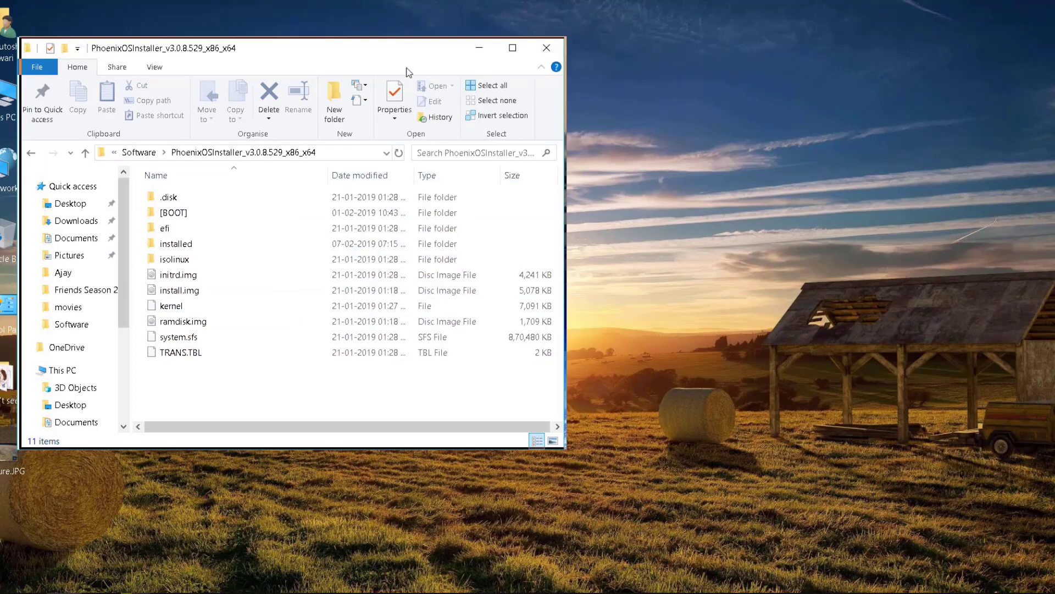
pyautogui.moveTo(355, 59); pyautogui.dragTo(807, 64)
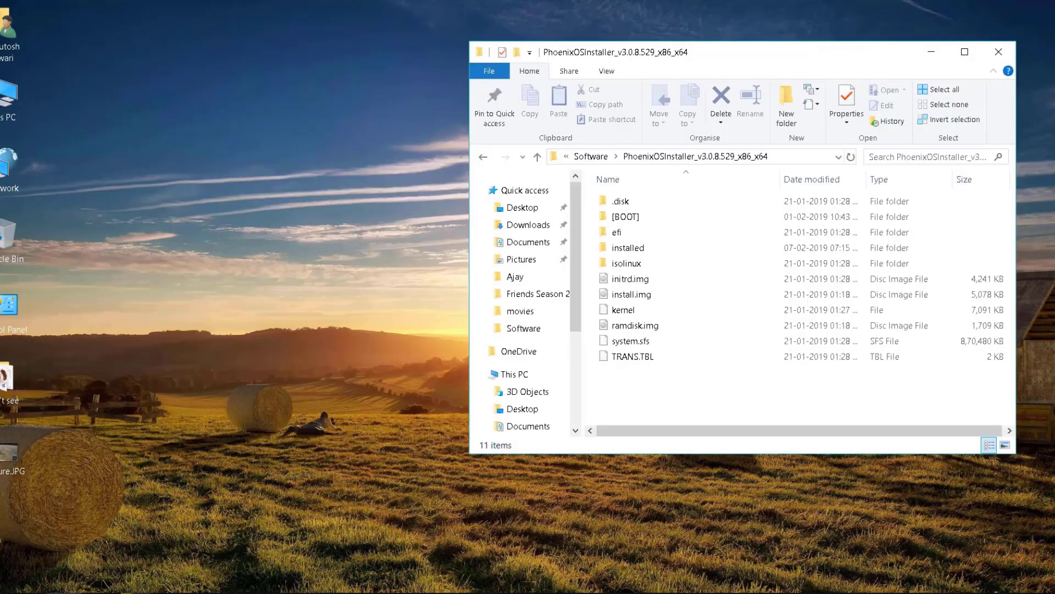
pyautogui.doubleClick(5, 100)
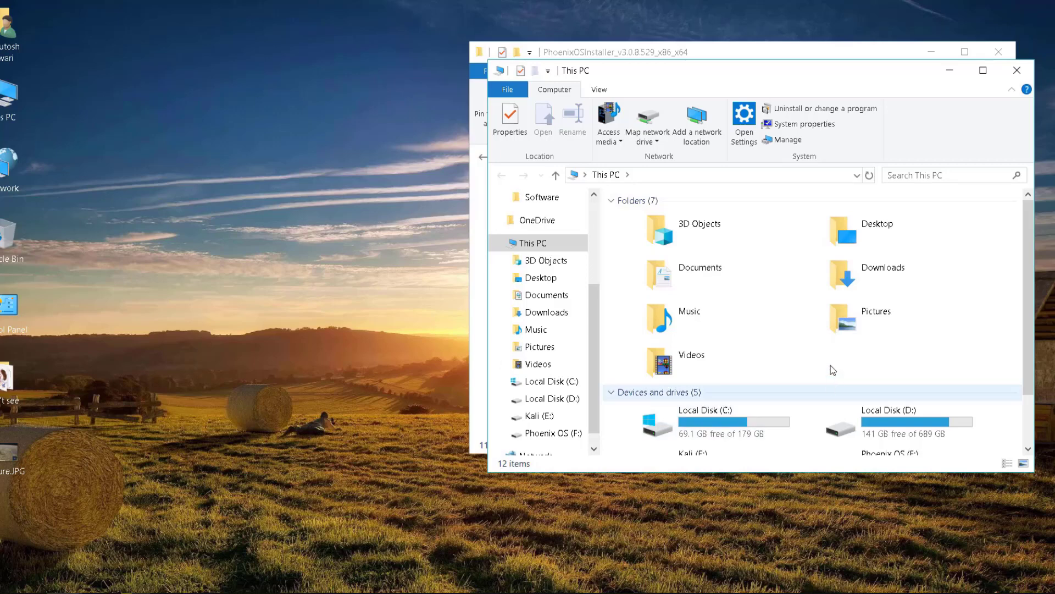
pyautogui.click(554, 433)
pyautogui.moveTo(760, 70); pyautogui.dragTo(275, 72)
pyautogui.doubleClick(152, 226)
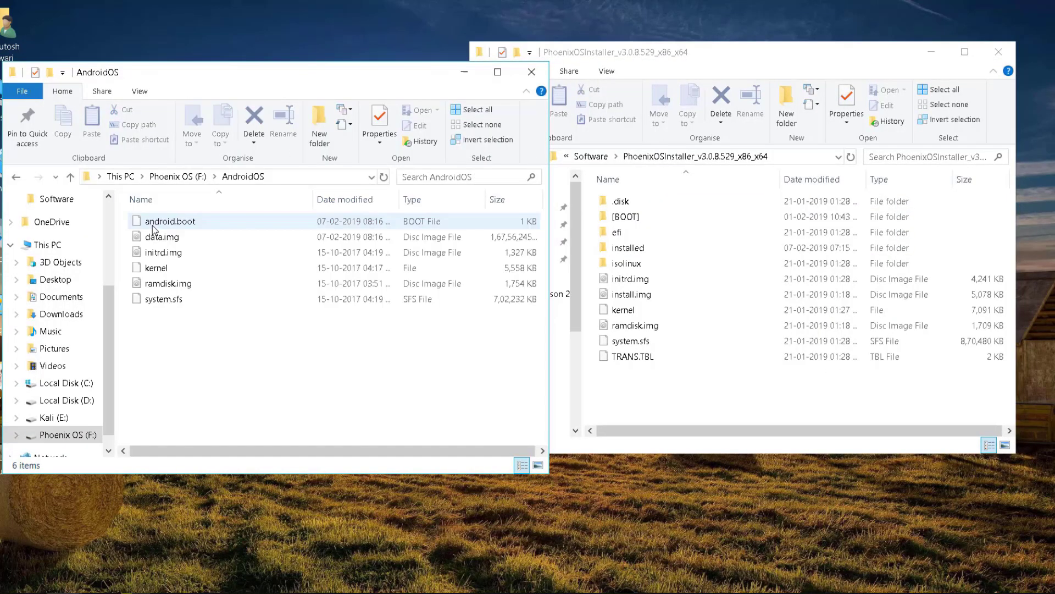
pyautogui.click(678, 55)
pyautogui.moveTo(677, 56); pyautogui.dragTo(715, 59)
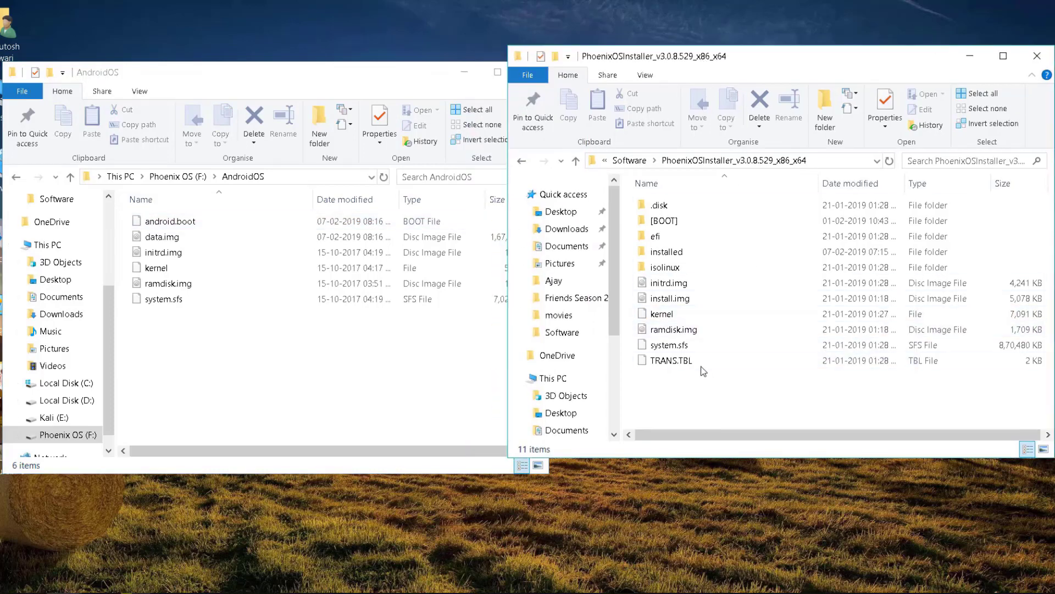
# Copy initrd.img, kernel, ramdisk.img and system.sfs from the PhoenixOSInstaller folder into AndroidOS, replacing the existing files, and close both windows.
pyautogui.click(674, 346)
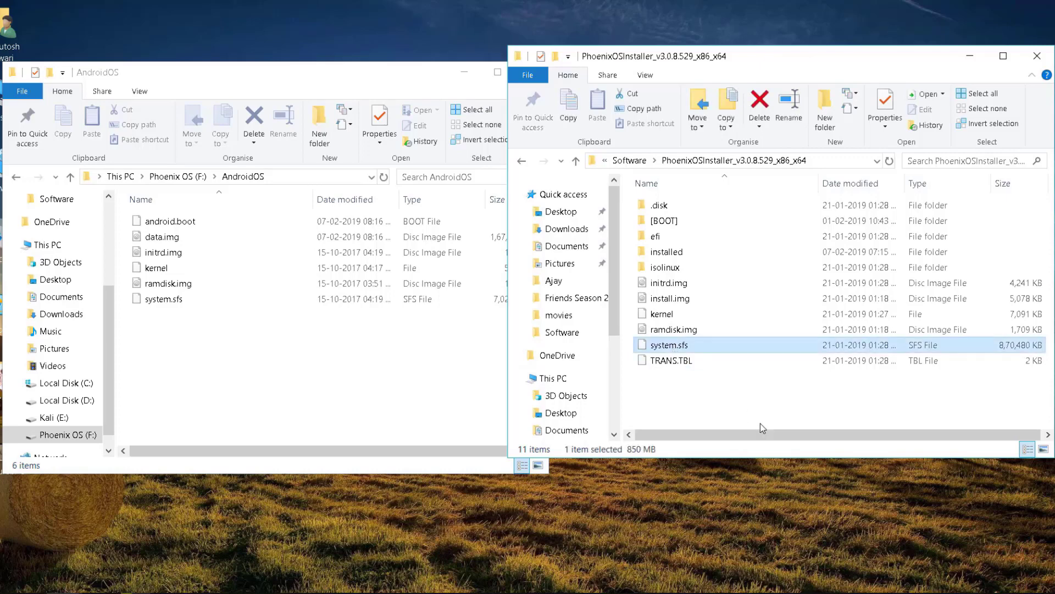
pyautogui.hotkey('shift', 'Up')
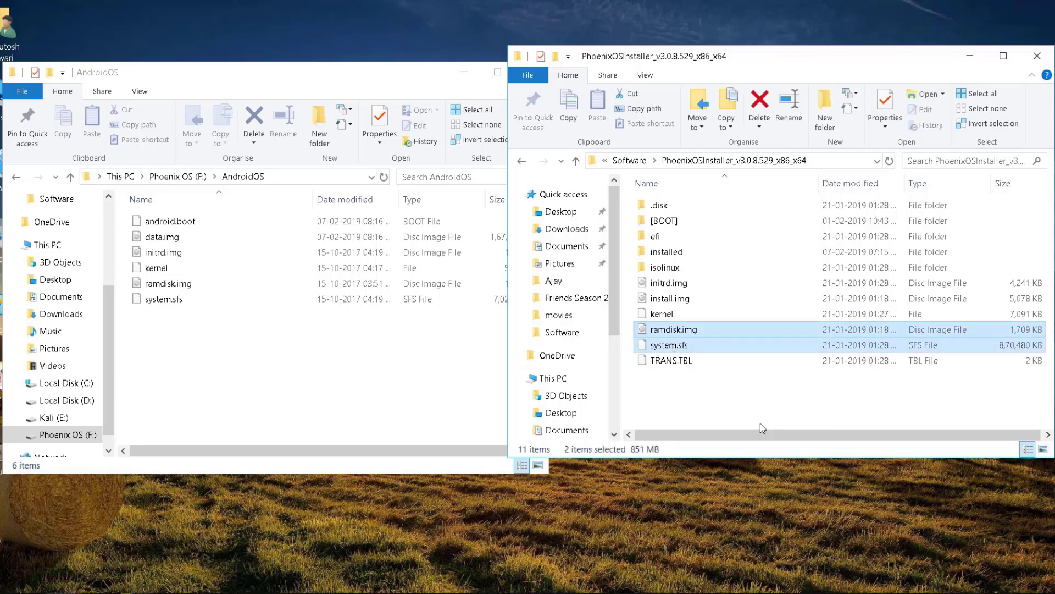
pyautogui.hotkey('shift', 'Up')
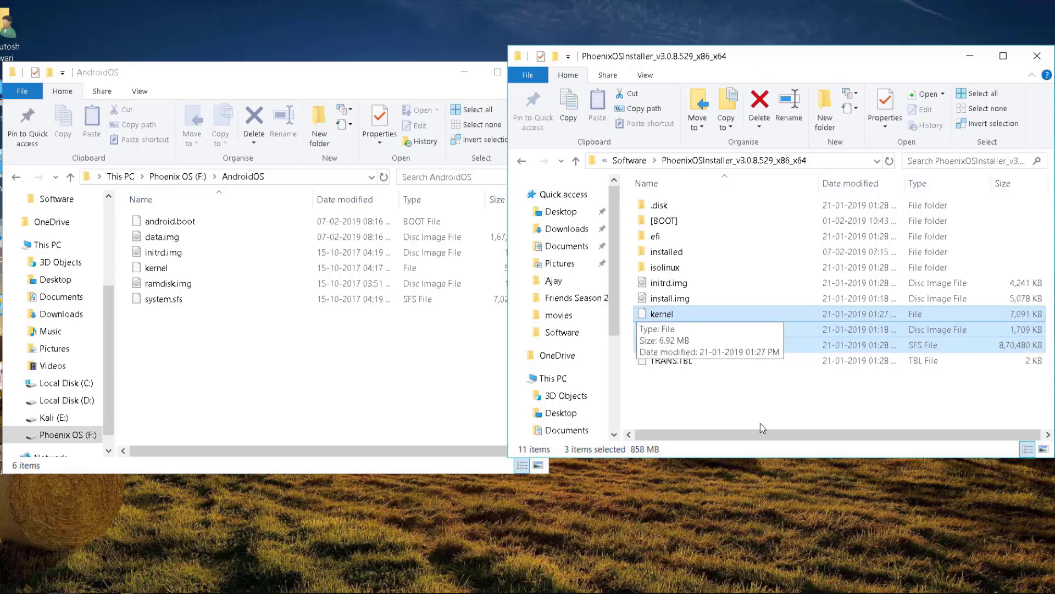
pyautogui.keyDown('ctrl'); pyautogui.click(687, 285); pyautogui.keyUp('ctrl')
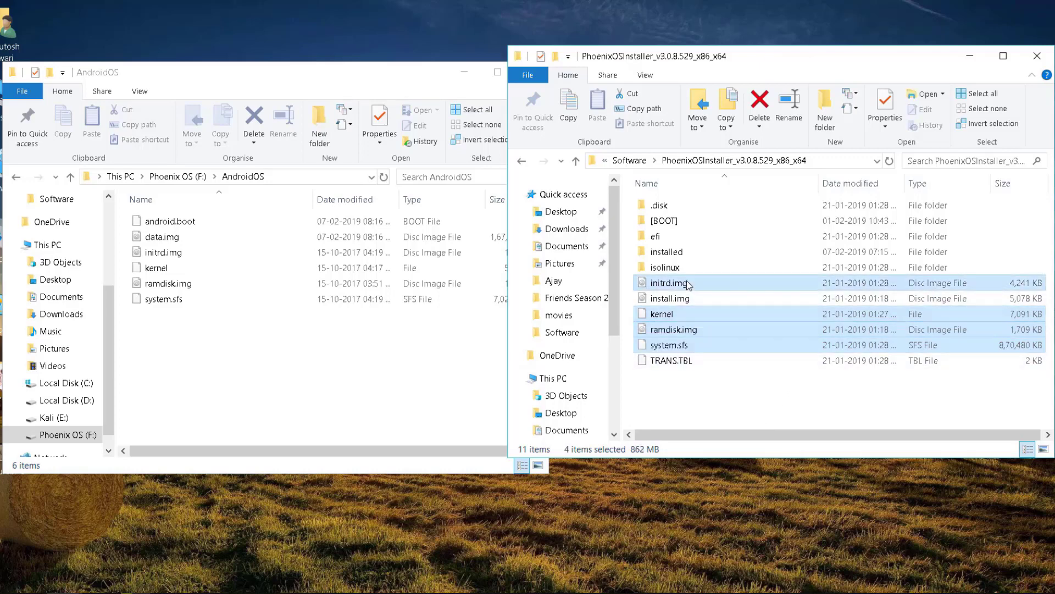
pyautogui.moveTo(688, 284); pyautogui.dragTo(311, 362)
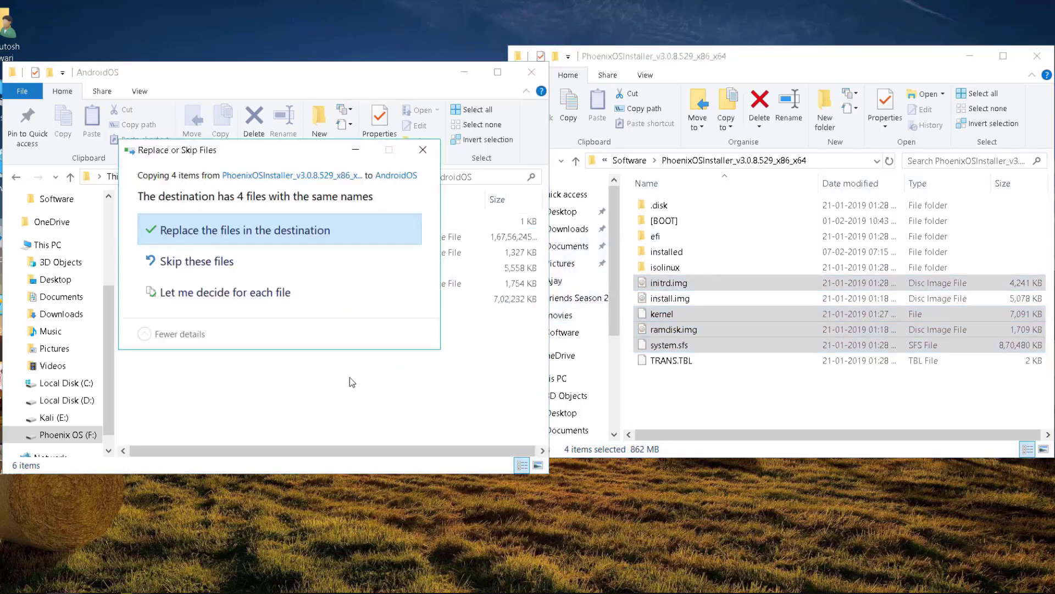
pyautogui.click(259, 238)
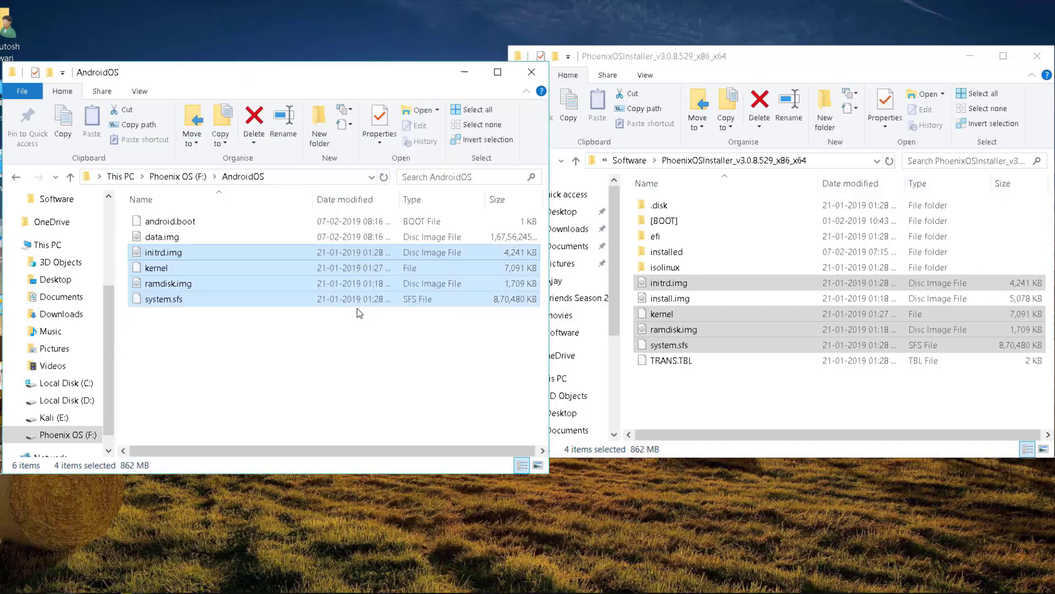
pyautogui.click(361, 370)
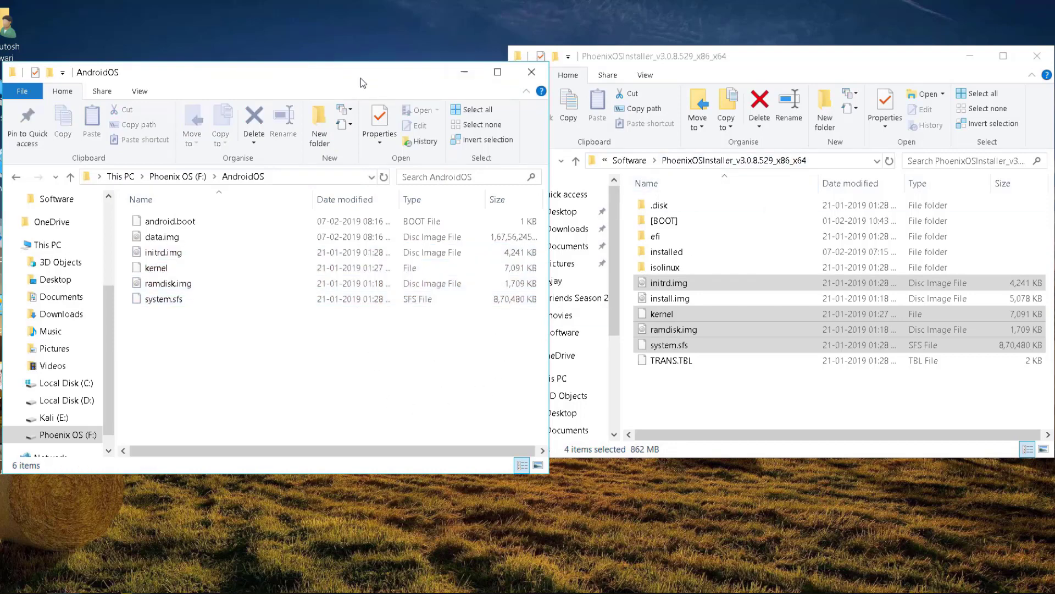
pyautogui.click(532, 73)
pyautogui.click(1038, 56)
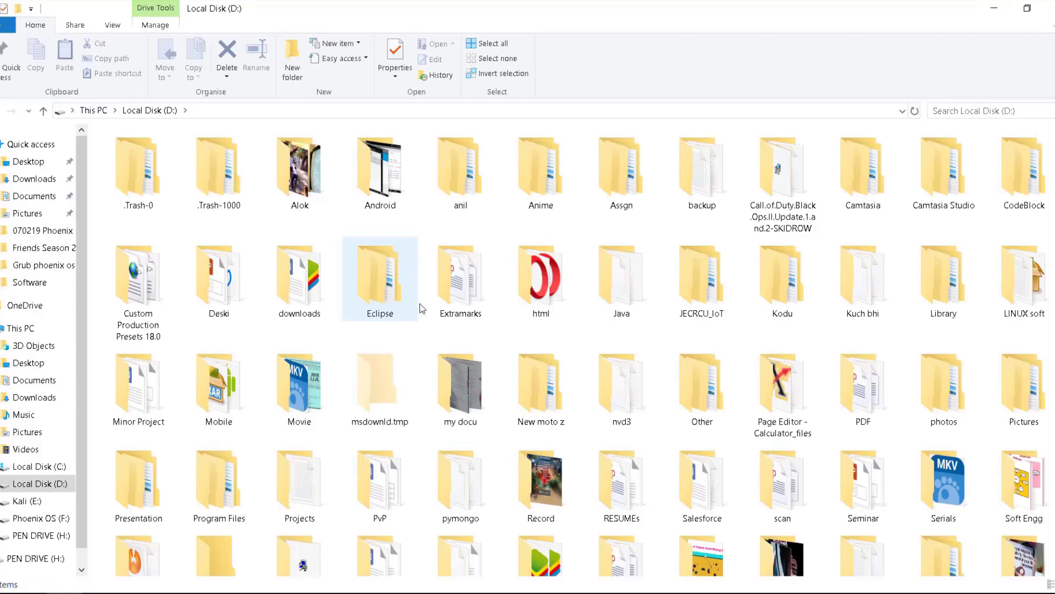
# Open the Software folder on Local Disk (D:) and run PhoenixOSInstaller_v3.0.8.529_x86_x64.exe.
pyautogui.scroll(-3, 422, 309)
pyautogui.doubleClick(160, 436)
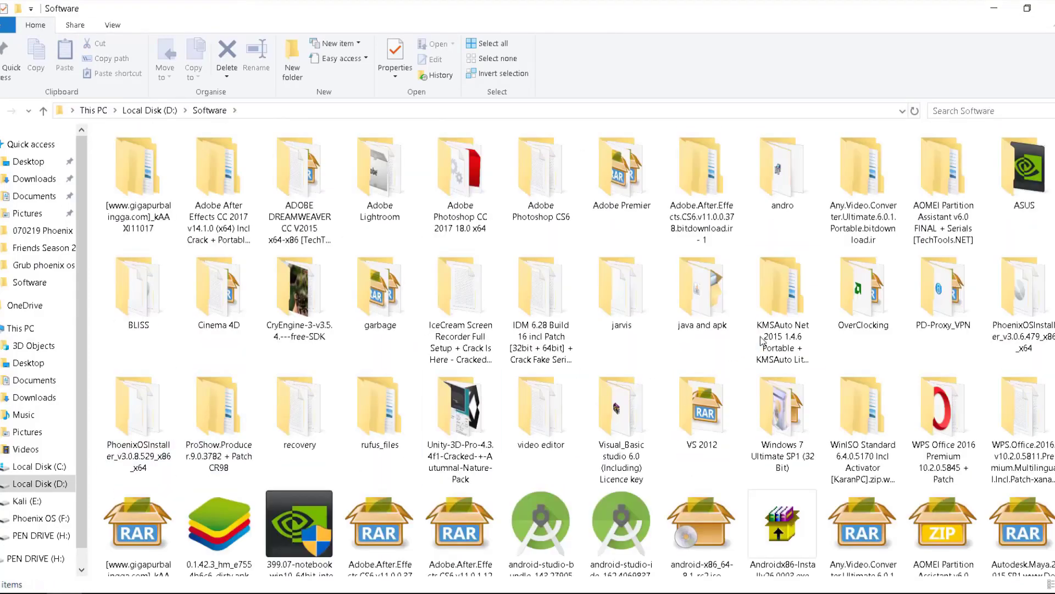
pyautogui.scroll(-10, 885, 402)
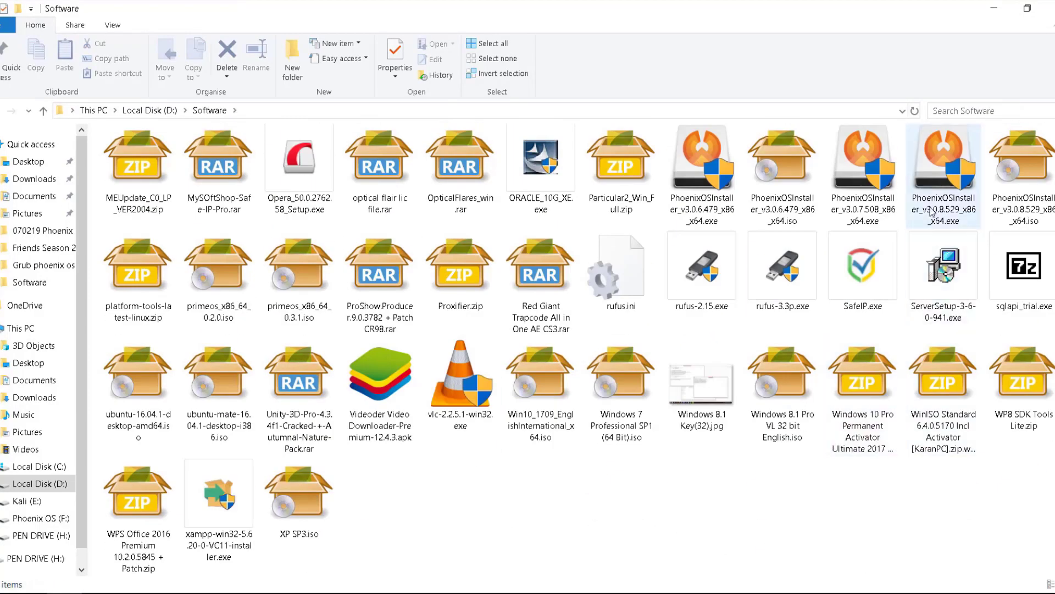
pyautogui.click(929, 189)
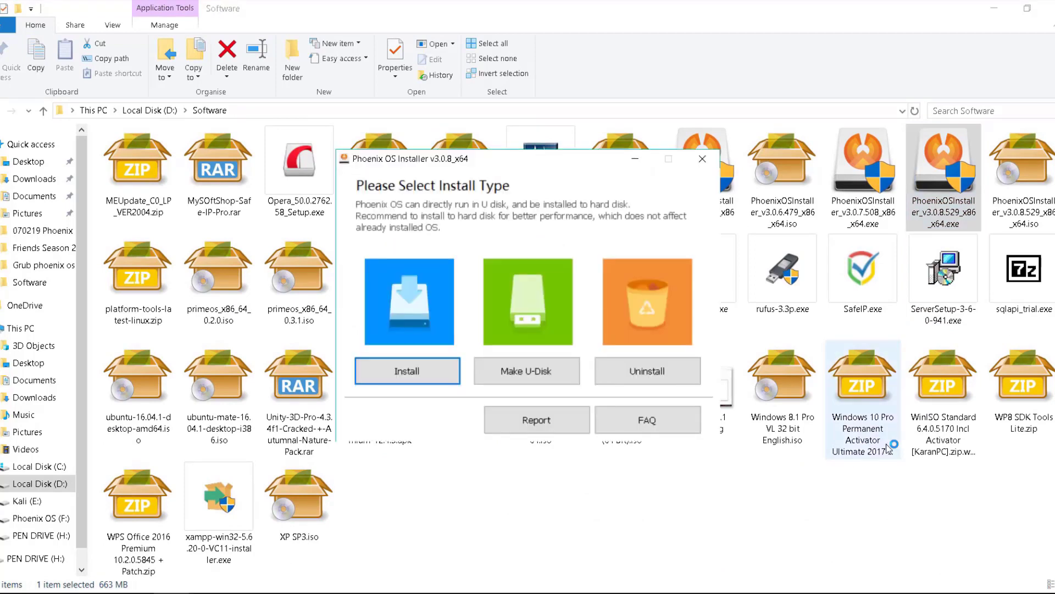
# Examine the Make U-Disk options for writing Phoenix OS to drive H:, and close the installer without writing.
pyautogui.press('Tab')
pyautogui.press('Return')
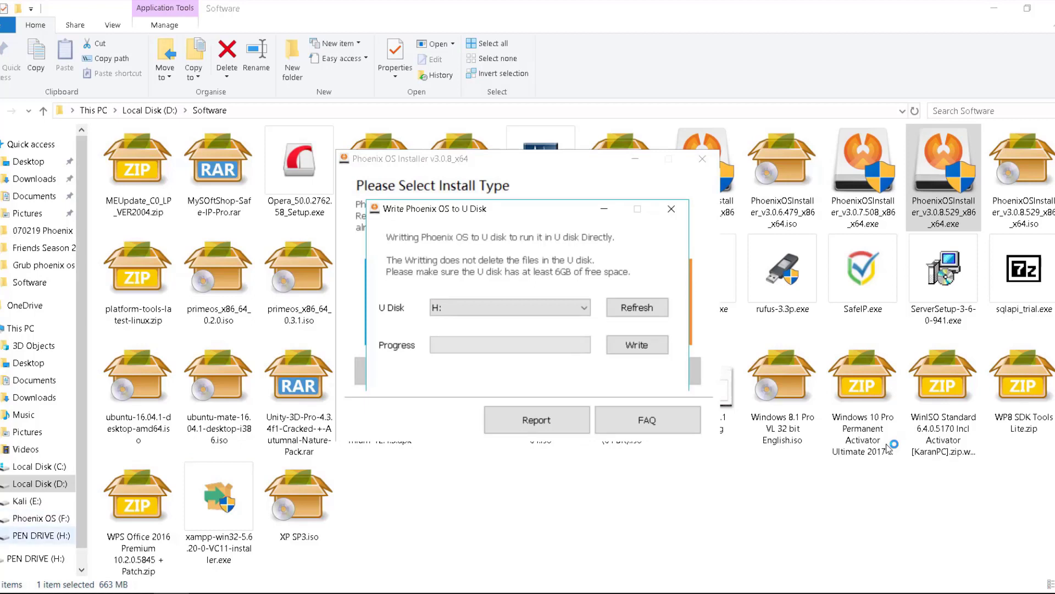
pyautogui.press('Tab')
pyautogui.press('Tab')
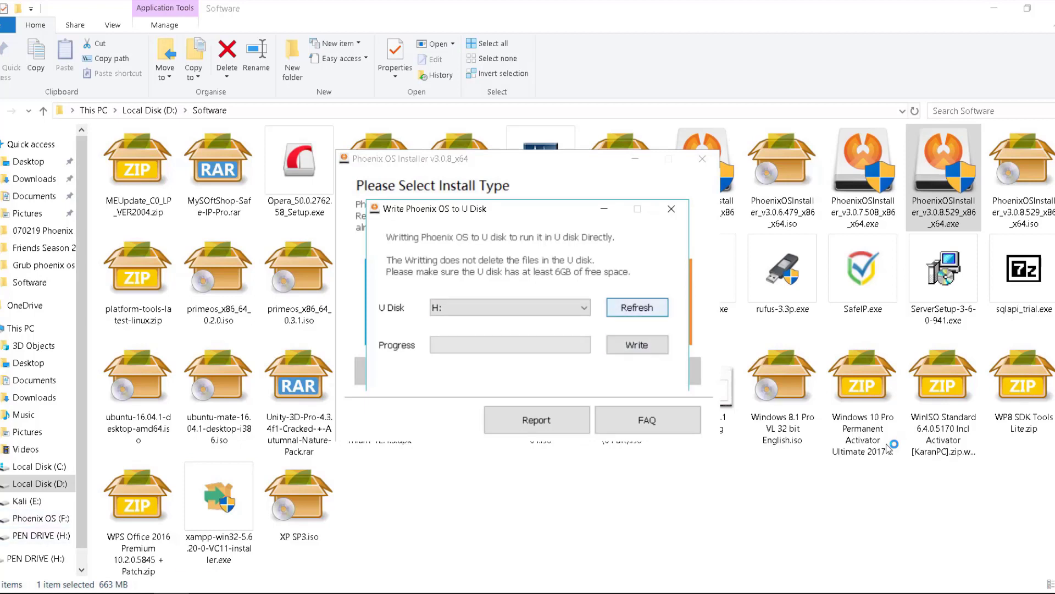
pyautogui.click(672, 209)
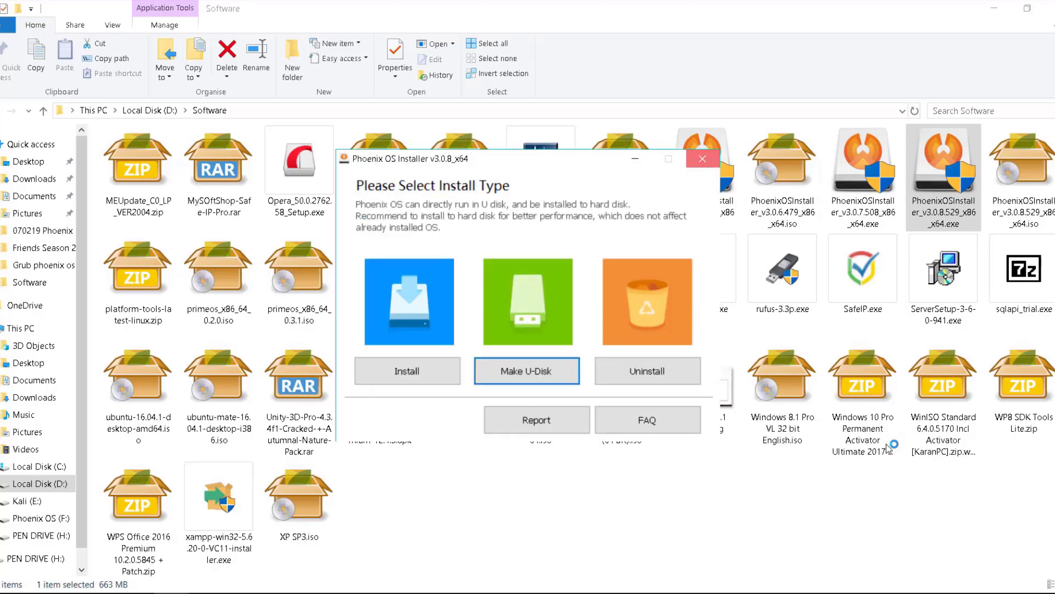
pyautogui.click(702, 159)
# Open the Phoenix folder on PEN DRIVE (H:) and arrange it beside a second window showing the AndroidOS folder of Phoenix OS (F:).
pyautogui.click(41, 535)
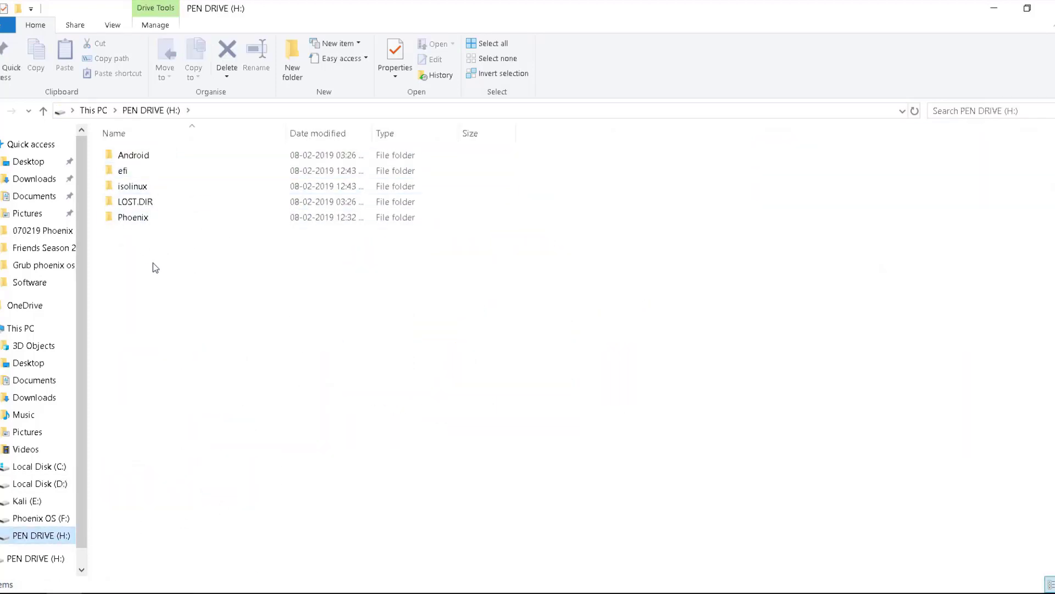
pyautogui.doubleClick(163, 217)
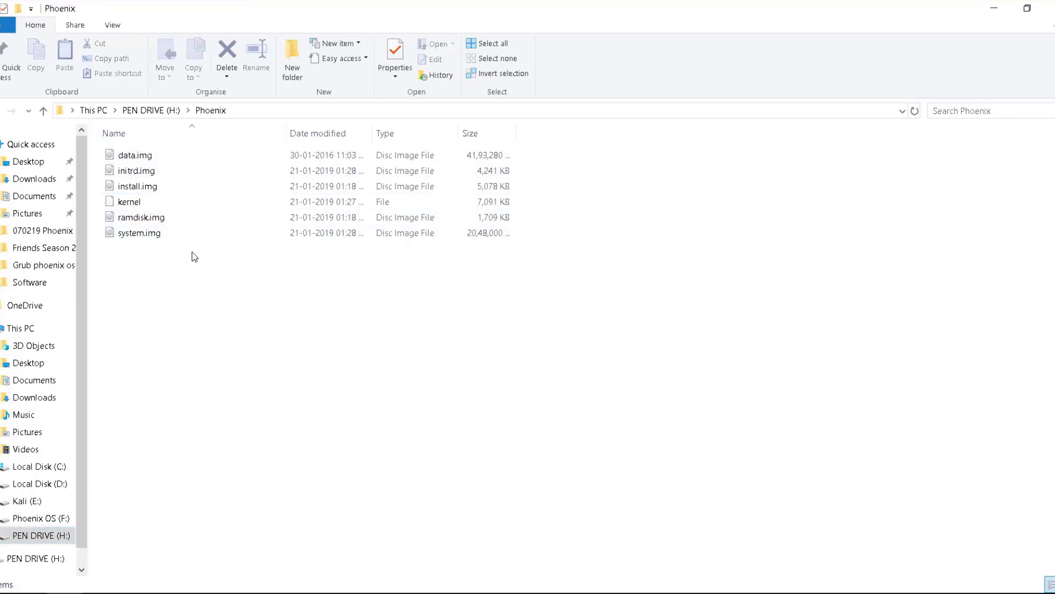
pyautogui.rightClick(51, 517)
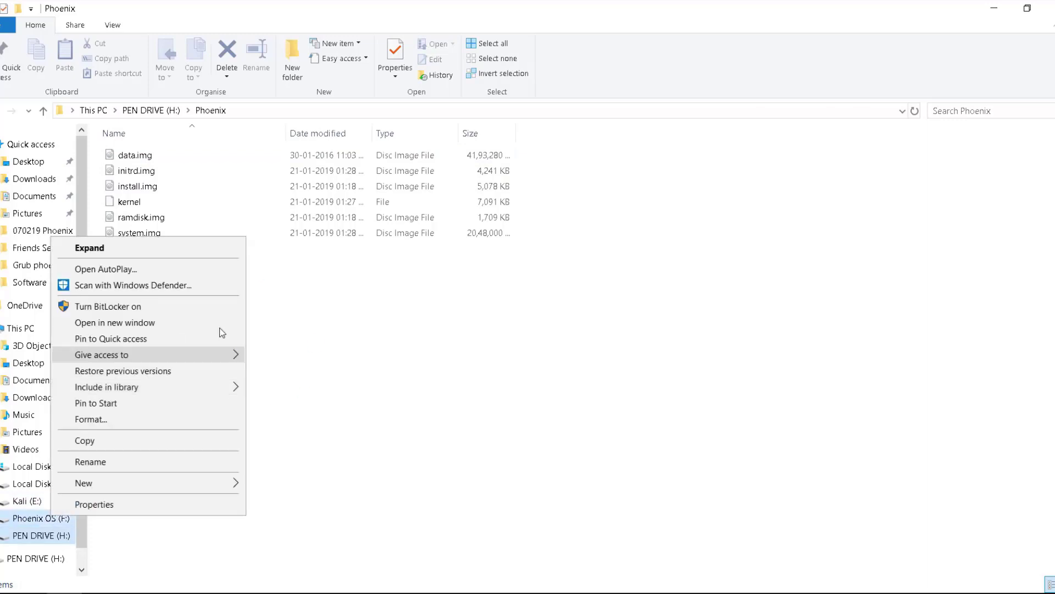
pyautogui.click(164, 326)
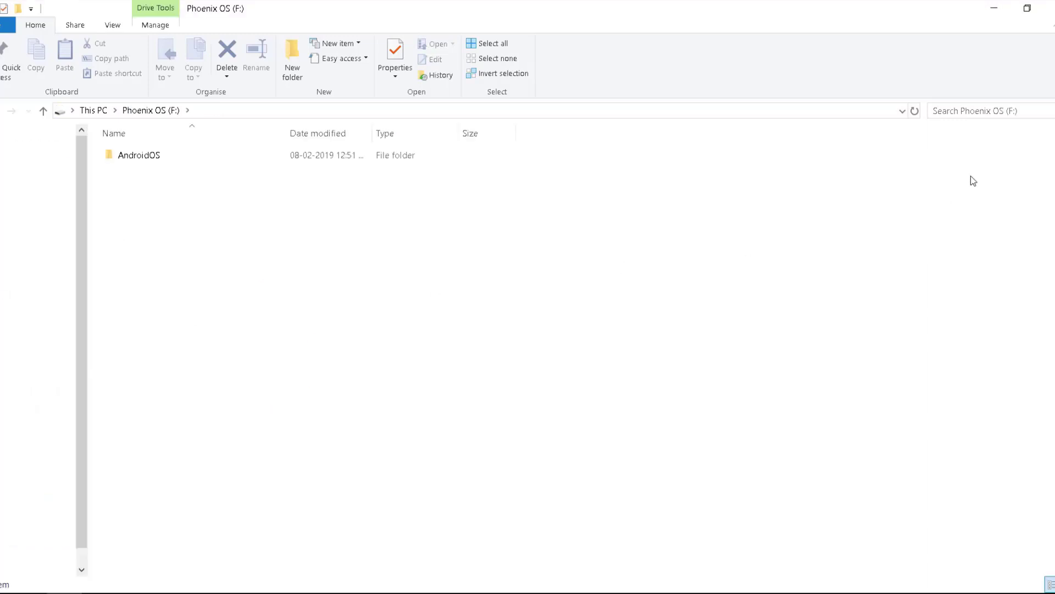
pyautogui.click(1027, 8)
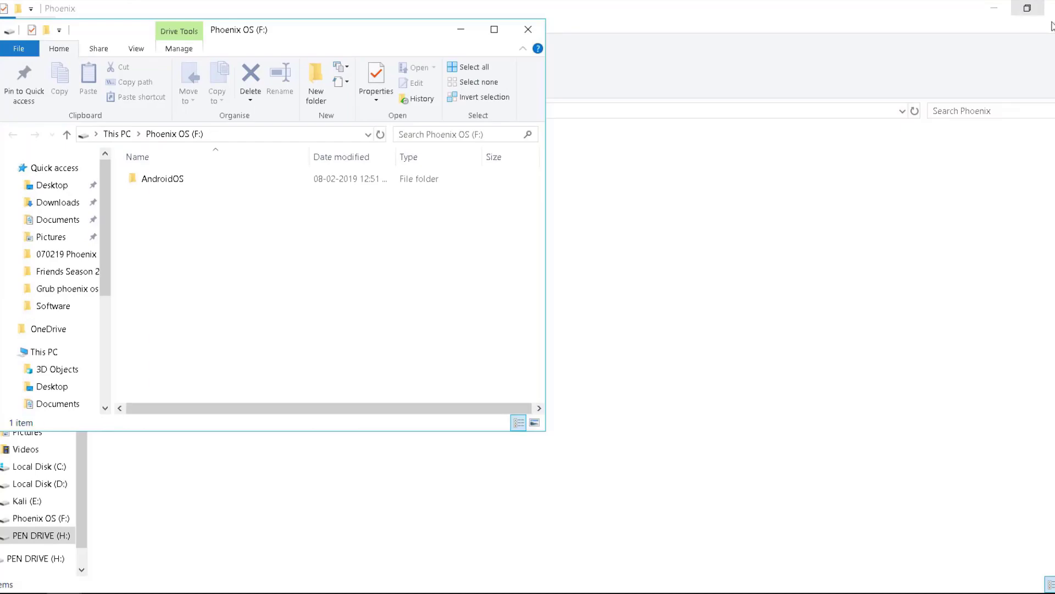
pyautogui.click(1026, 8)
pyautogui.moveTo(324, 26); pyautogui.dragTo(858, 53)
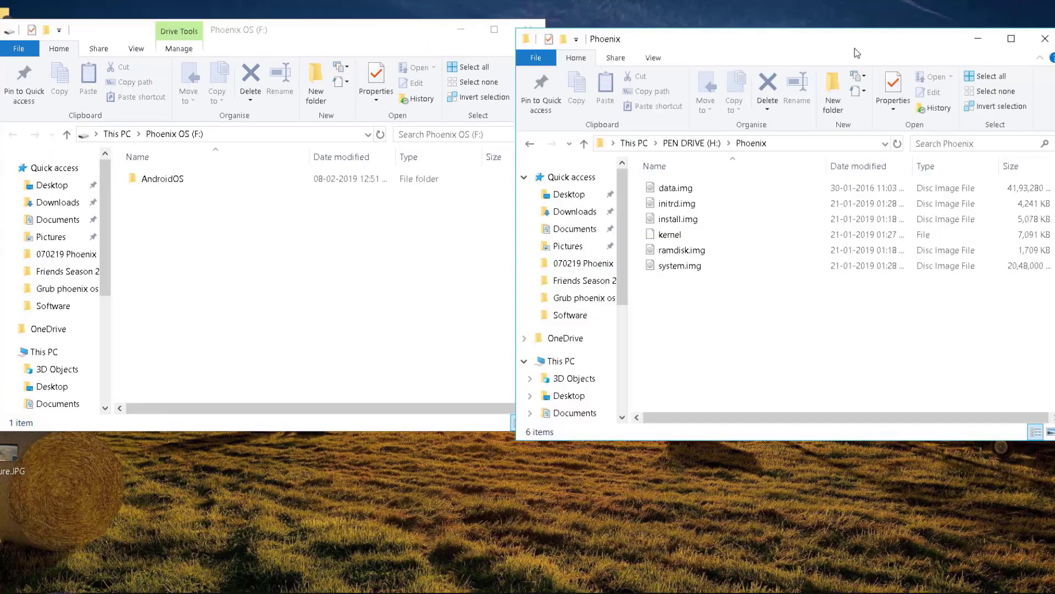
pyautogui.doubleClick(188, 178)
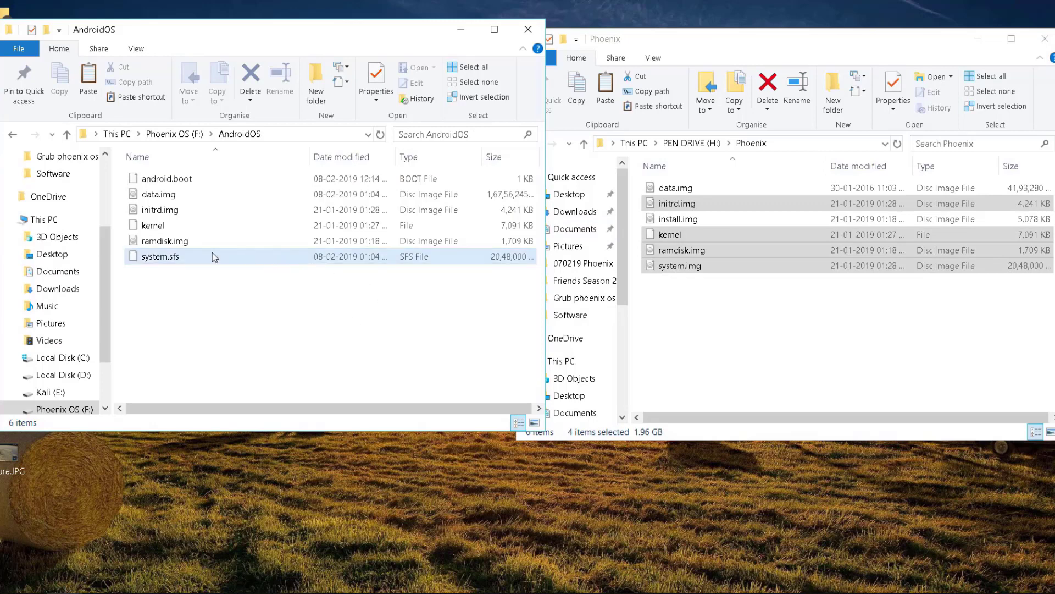
# Permanently delete system.sfs from the AndroidOS folder on Phoenix OS (F:).
pyautogui.click(212, 253)
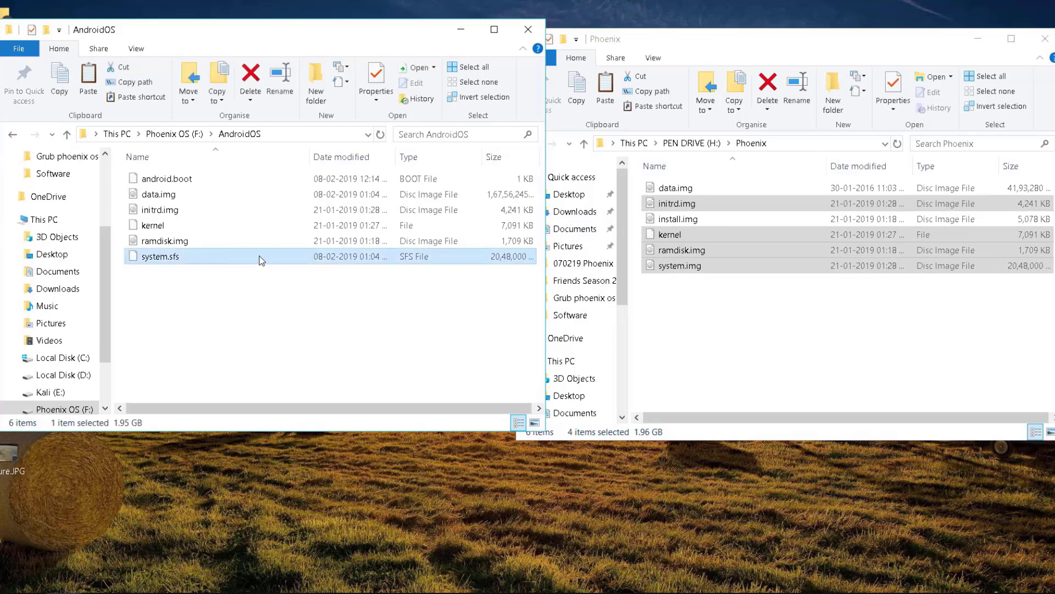
pyautogui.rightClick(238, 258)
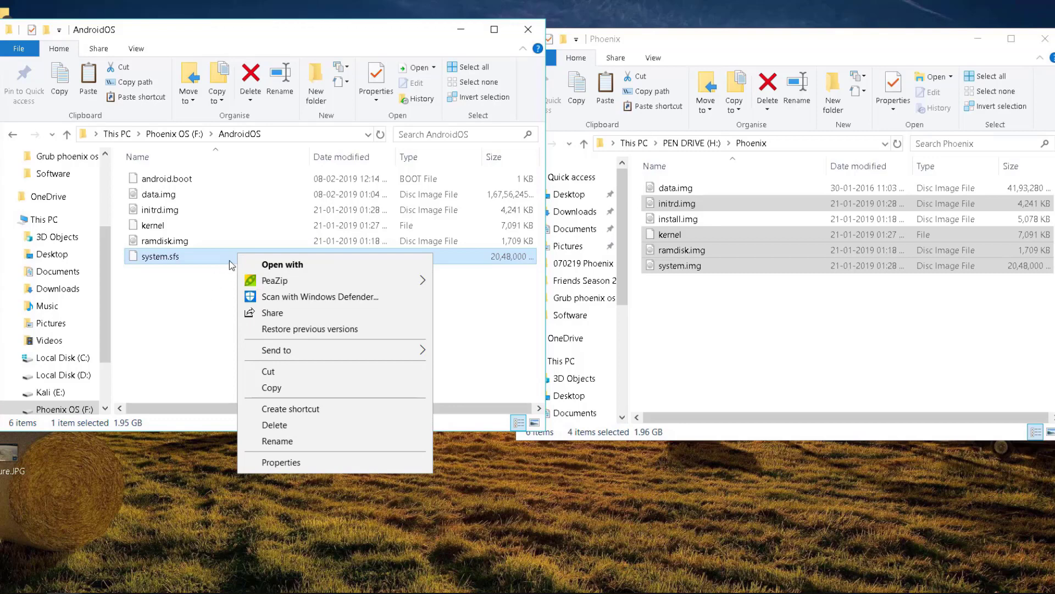
pyautogui.click(229, 260)
pyautogui.press('F2')
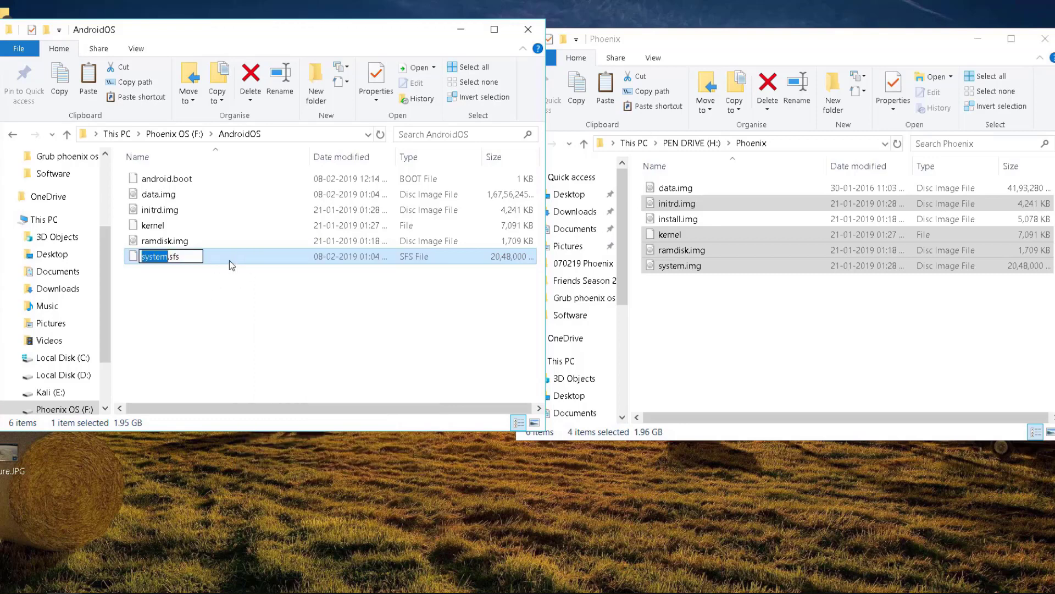
pyautogui.press('Escape')
pyautogui.hotkey('shift', 'Delete')
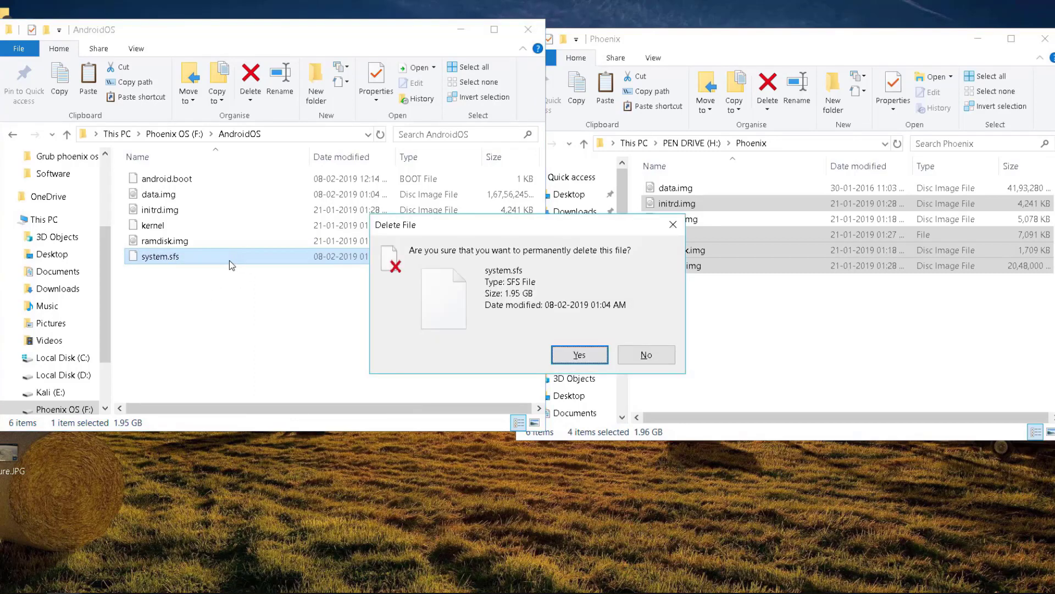
pyautogui.press('Return')
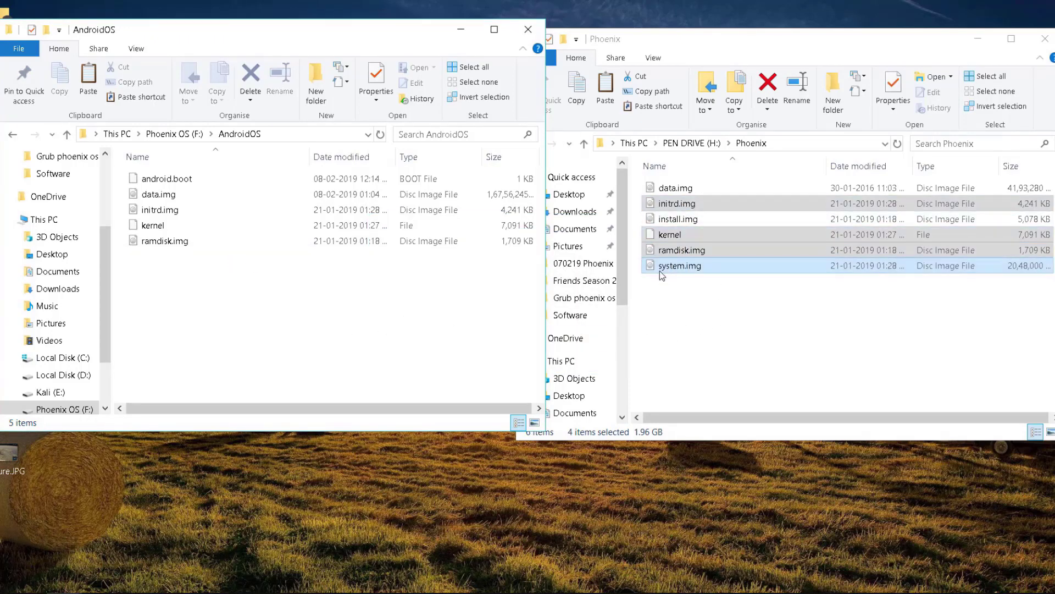
# Copy initrd.img, kernel, ramdisk.img and system.img from the pen drive's Phoenix folder into AndroidOS, replacing existing files, and close the AndroidOS window.
pyautogui.moveTo(660, 269); pyautogui.dragTo(299, 334)
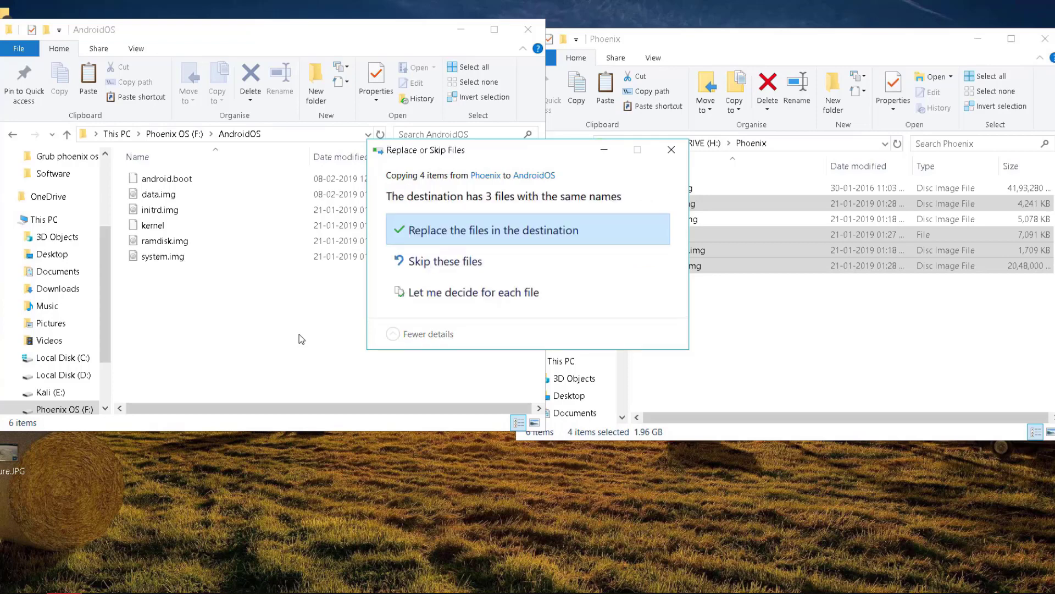
pyautogui.click(461, 223)
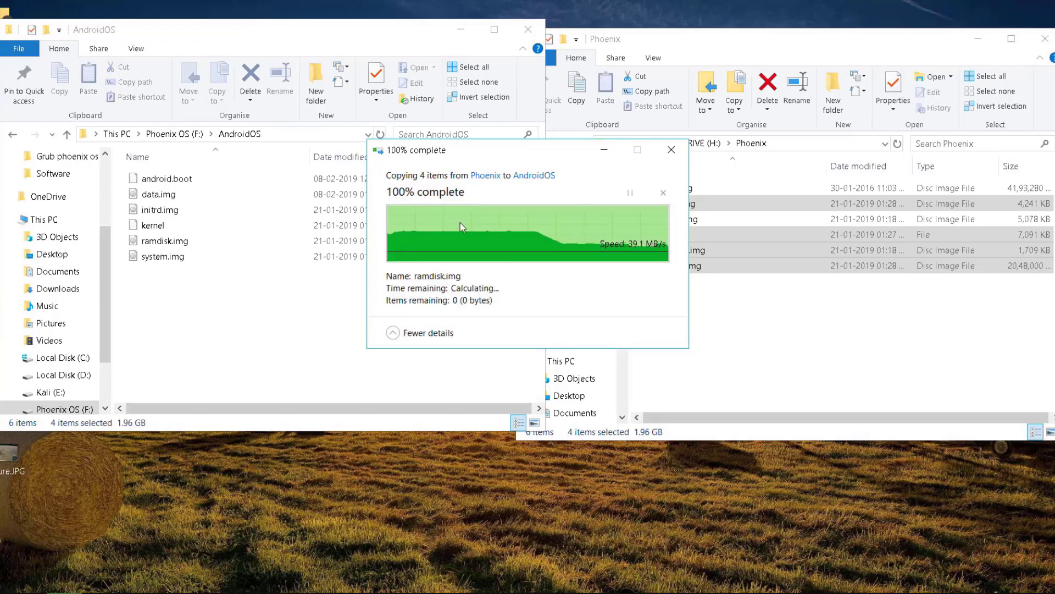
pyautogui.click(328, 315)
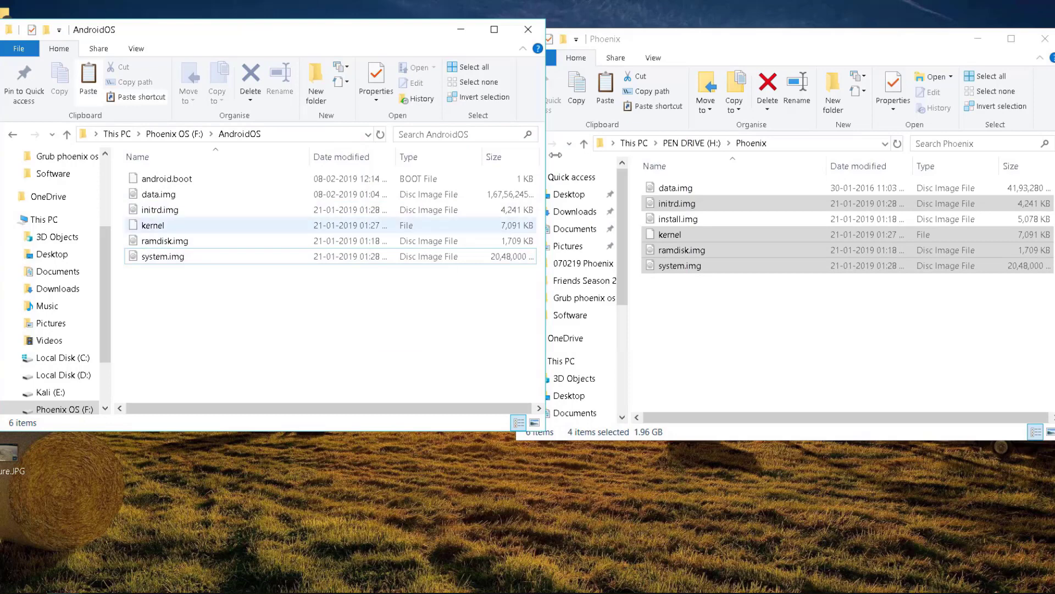
pyautogui.click(529, 30)
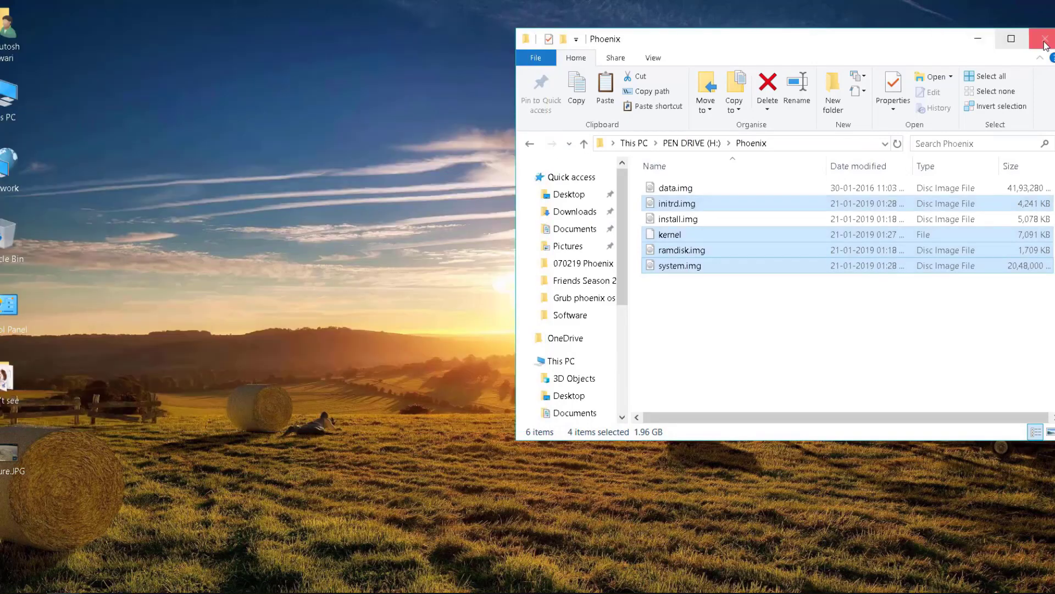